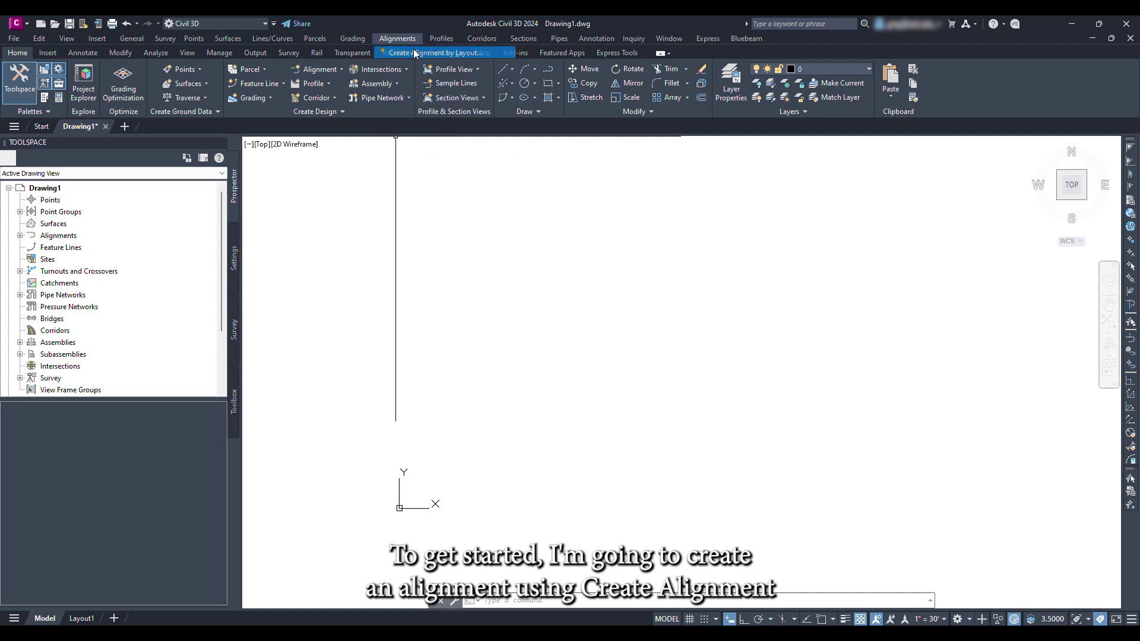
Step: Give the new alignment the centerline design style and no label set
{"action": "left_click", "coordinate": [790, 300]}
{"action": "left_click", "coordinate": [760, 341]}
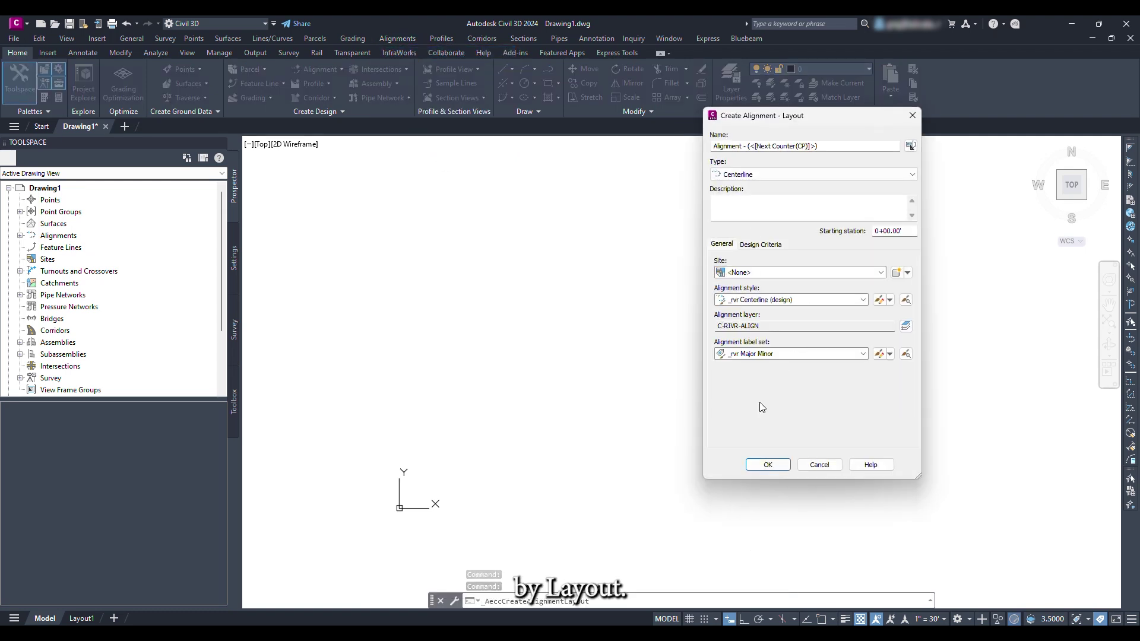
{"action": "left_click", "coordinate": [790, 353]}
{"action": "left_click", "coordinate": [749, 364]}
{"action": "left_click", "coordinate": [768, 464]}
Step: Draw the alignment as curved tangents through a start point, three PIs and an end point
{"action": "left_click", "coordinate": [279, 214]}
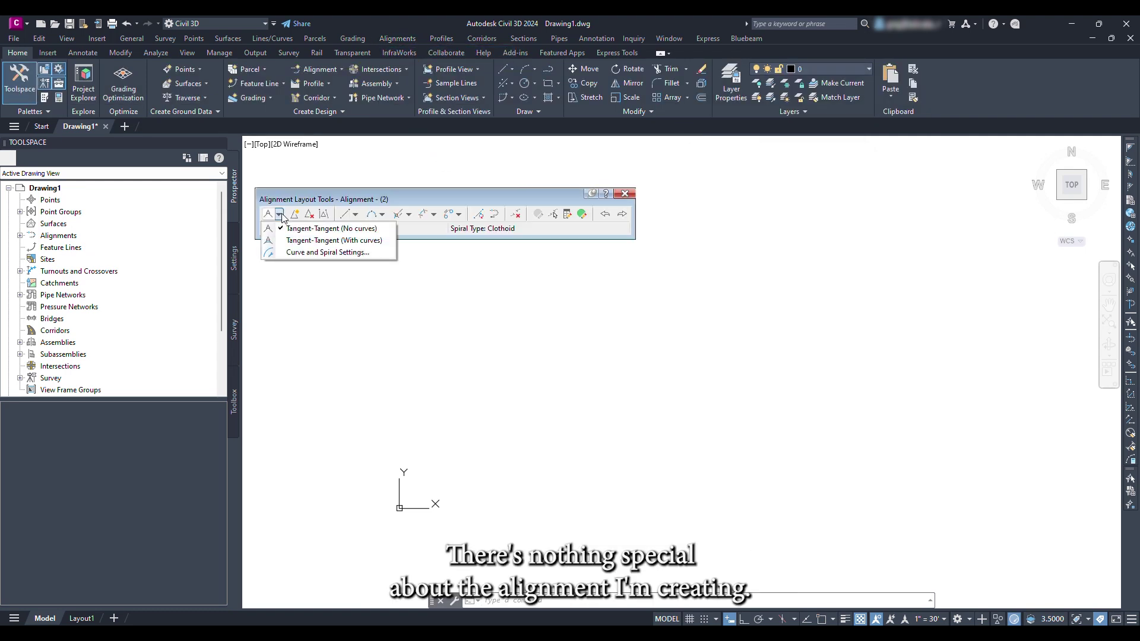
{"action": "left_click", "coordinate": [321, 237]}
{"action": "left_click", "coordinate": [312, 484]}
{"action": "left_click", "coordinate": [505, 344]}
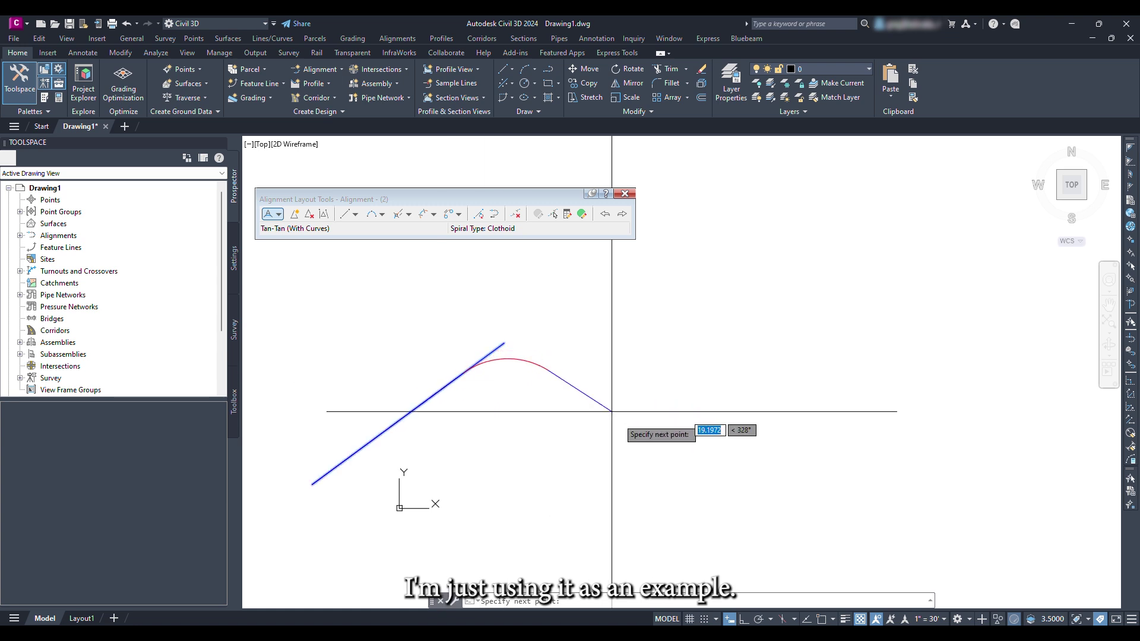
{"action": "left_click", "coordinate": [731, 489]}
{"action": "left_click", "coordinate": [895, 377]}
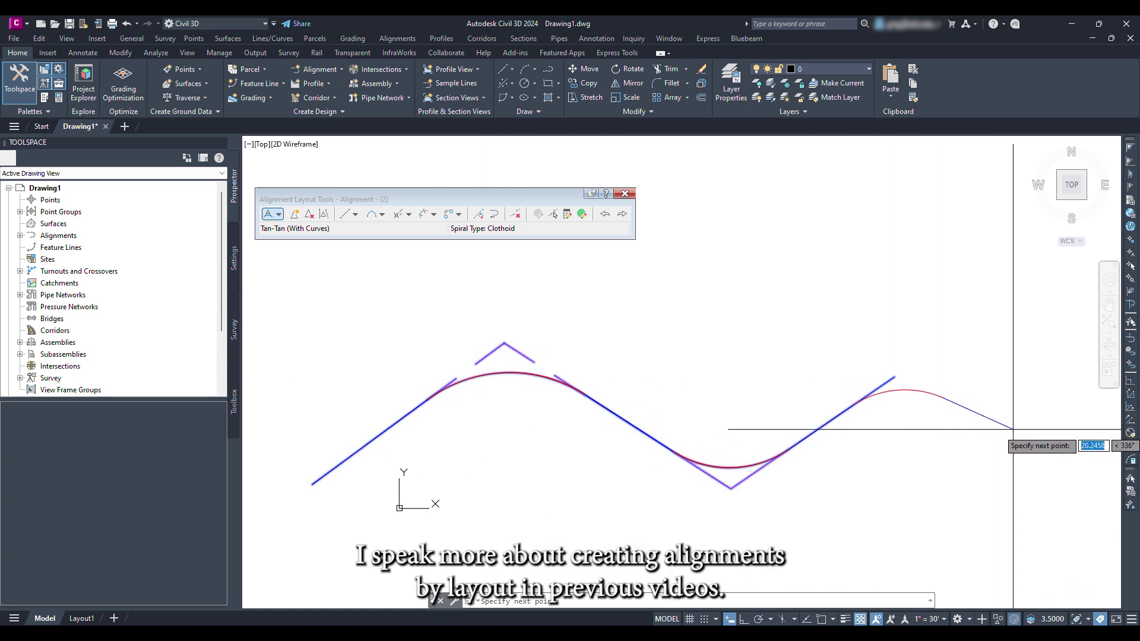
{"action": "middle_click_drag", "start_coordinate": [1004, 440], "coordinate": [798, 415]}
{"action": "left_click", "coordinate": [922, 456]}
{"action": "key", "text": "Return"}
{"action": "scroll", "coordinate": [649, 428], "scroll_direction": "down", "scroll_amount": 2}
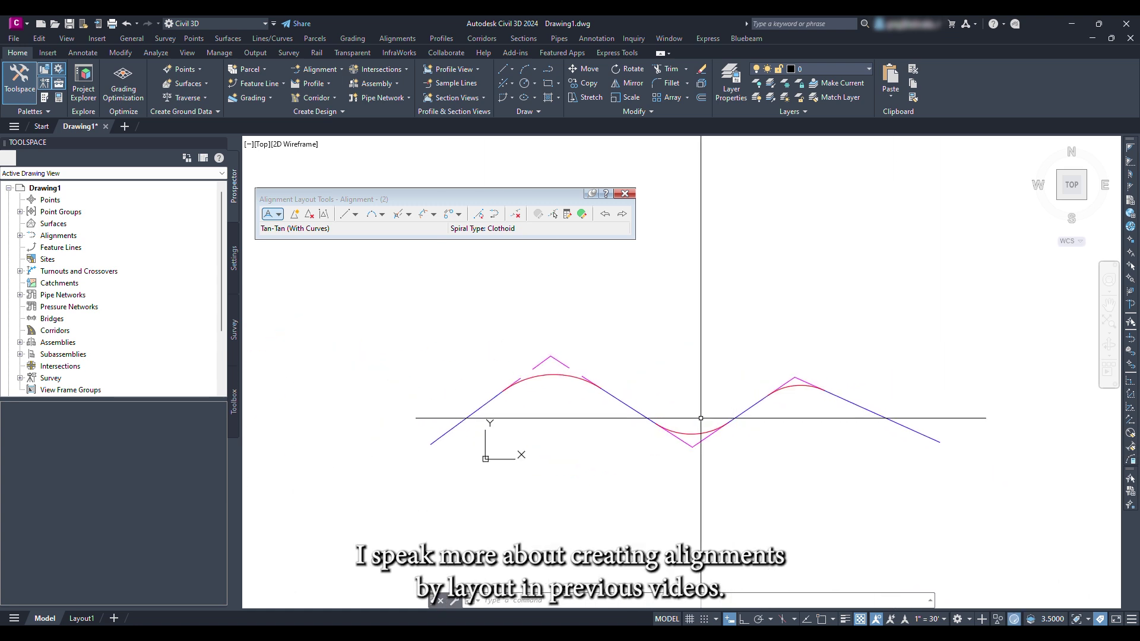
Step: Display the alignment's seven-entity geometry table and copy all of it
{"action": "left_click", "coordinate": [582, 214]}
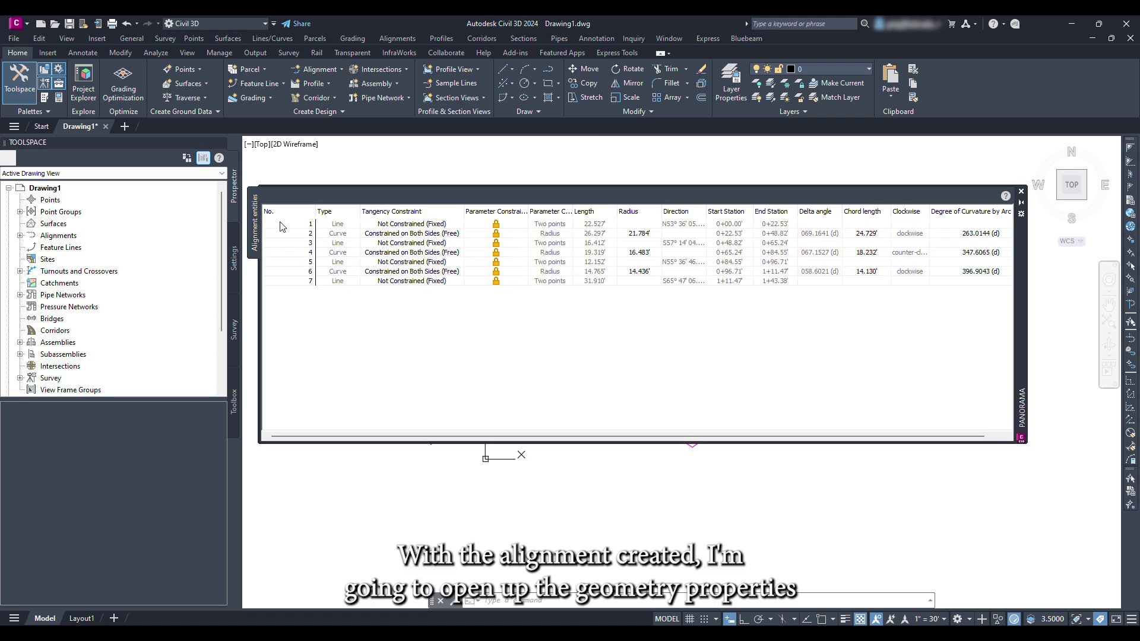
{"action": "right_click", "coordinate": [282, 227]}
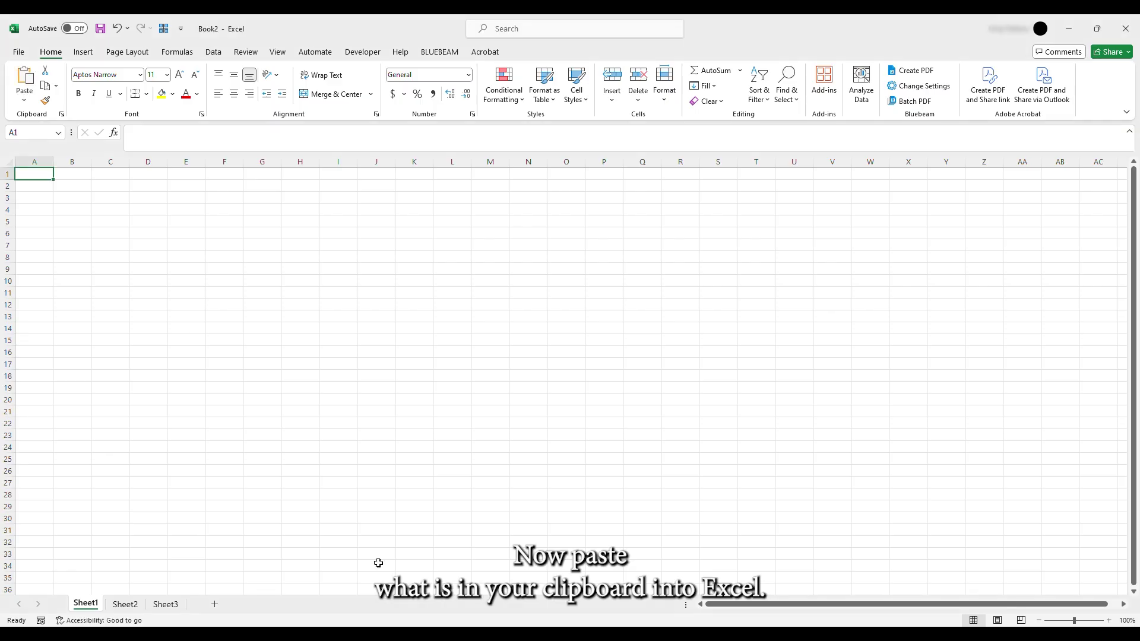
Step: Paste the entity table at A1 and delete all columns except Type, Start Station and End Station
{"action": "key", "text": "ctrl+v"}
{"action": "left_click_drag", "start_coordinate": [34, 162], "coordinate": [62, 163]}
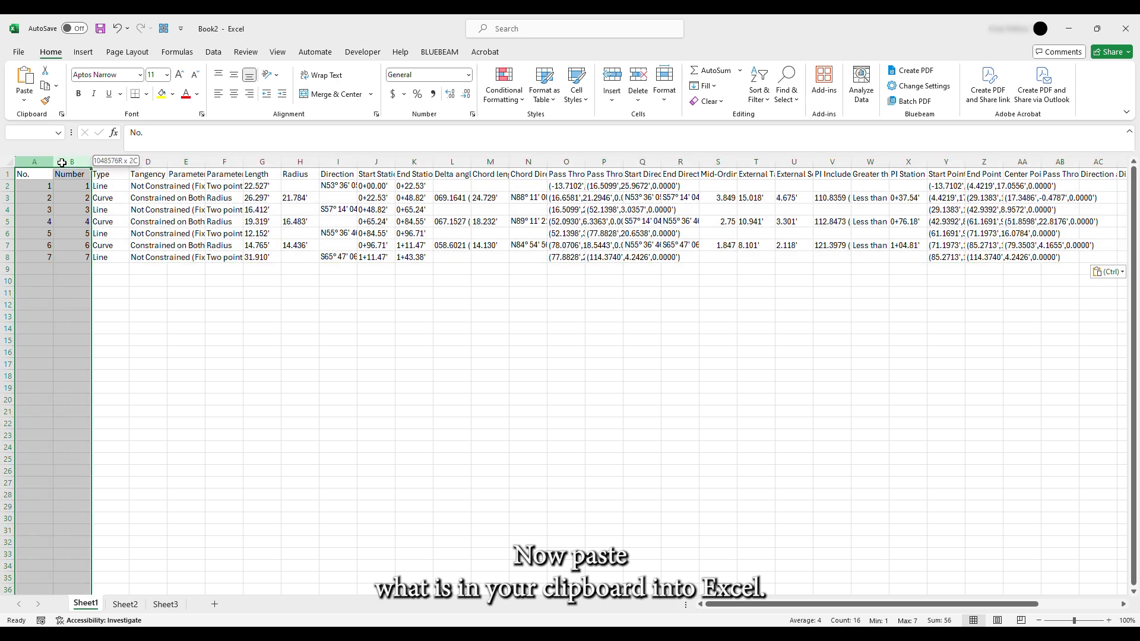
{"action": "left_click", "coordinate": [148, 162], "text": "ctrl"}
{"action": "left_click", "coordinate": [186, 162], "text": "ctrl"}
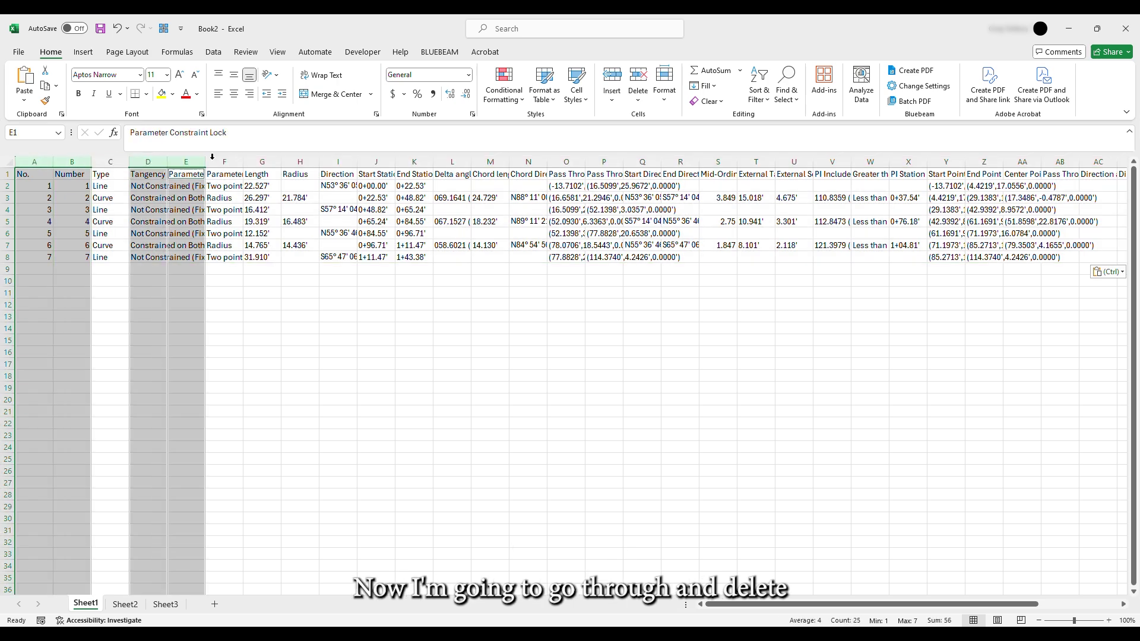
{"action": "left_click", "coordinate": [225, 162], "text": "ctrl"}
{"action": "left_click", "coordinate": [262, 162], "text": "ctrl"}
{"action": "left_click", "coordinate": [300, 161], "text": "ctrl"}
{"action": "left_click", "coordinate": [338, 162], "text": "ctrl"}
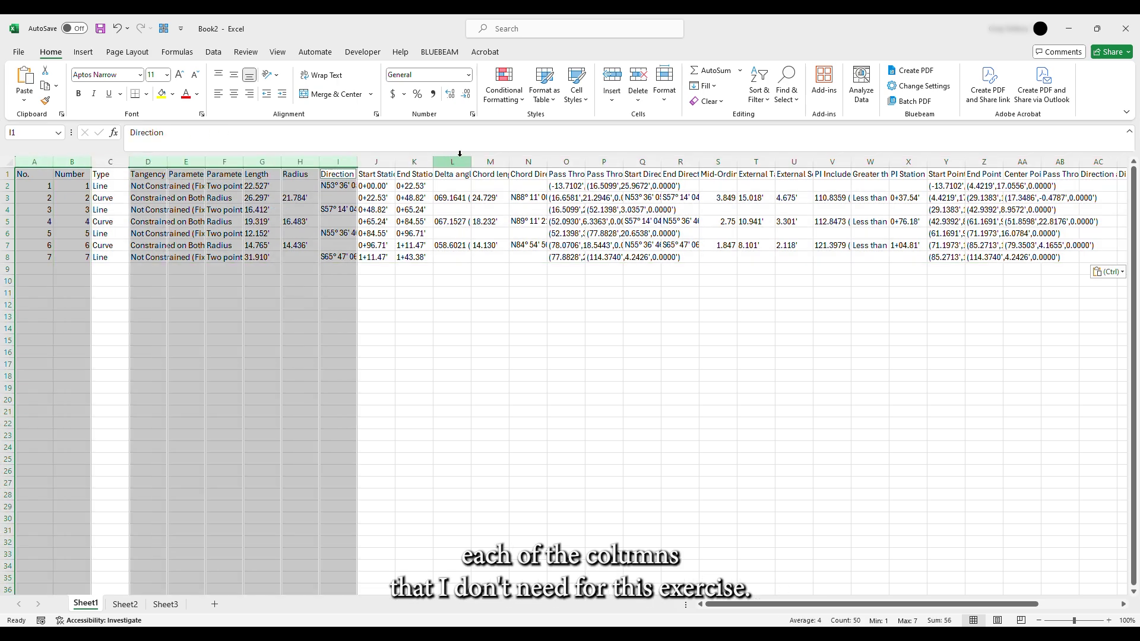
{"action": "left_click_drag", "start_coordinate": [452, 161], "coordinate": [870, 161], "text": "ctrl"}
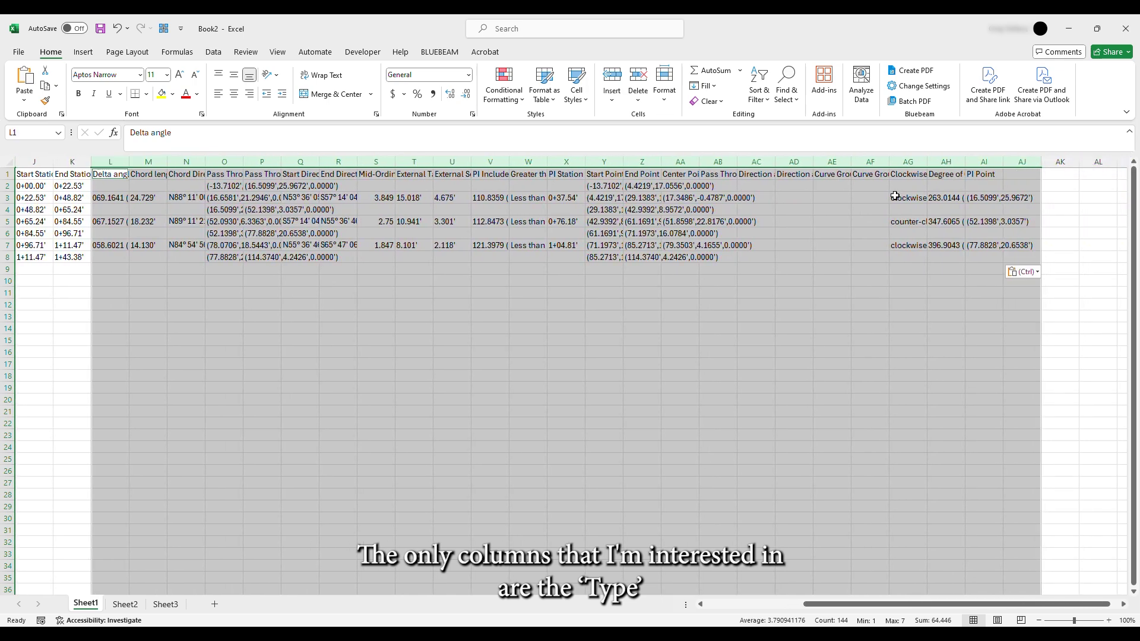
{"action": "right_click", "coordinate": [898, 198]}
{"action": "left_click", "coordinate": [930, 347]}
{"action": "left_click_drag", "start_coordinate": [836, 608], "coordinate": [685, 608]}
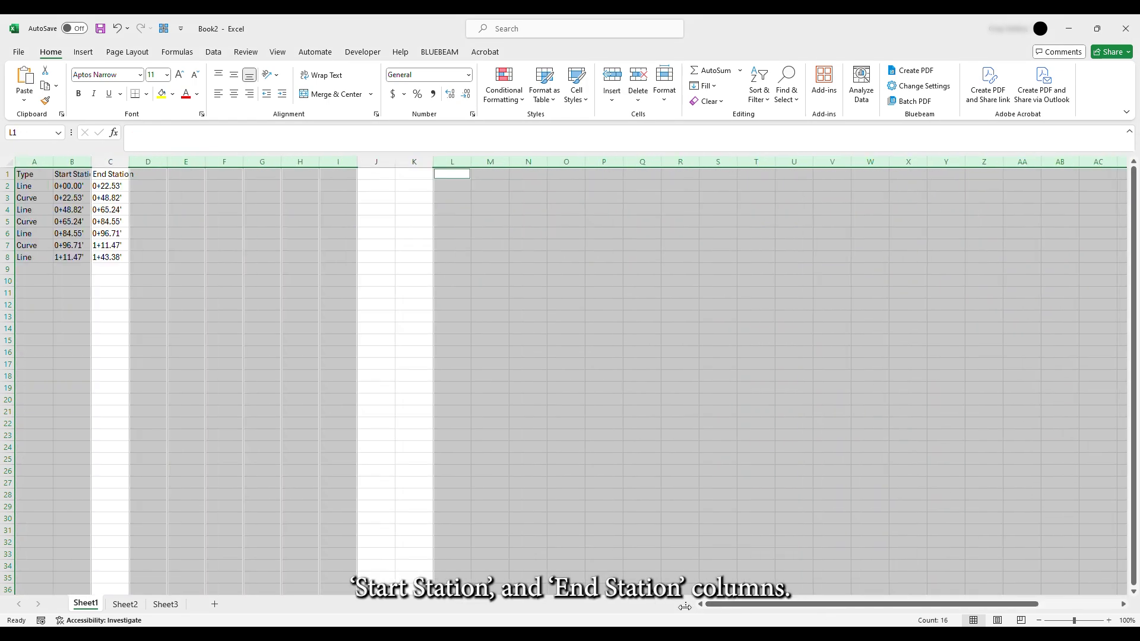
Step: Replace every + sign and apostrophe in the stations with nothing
{"action": "left_click", "coordinate": [72, 269]}
{"action": "key", "text": "ctrl+f"}
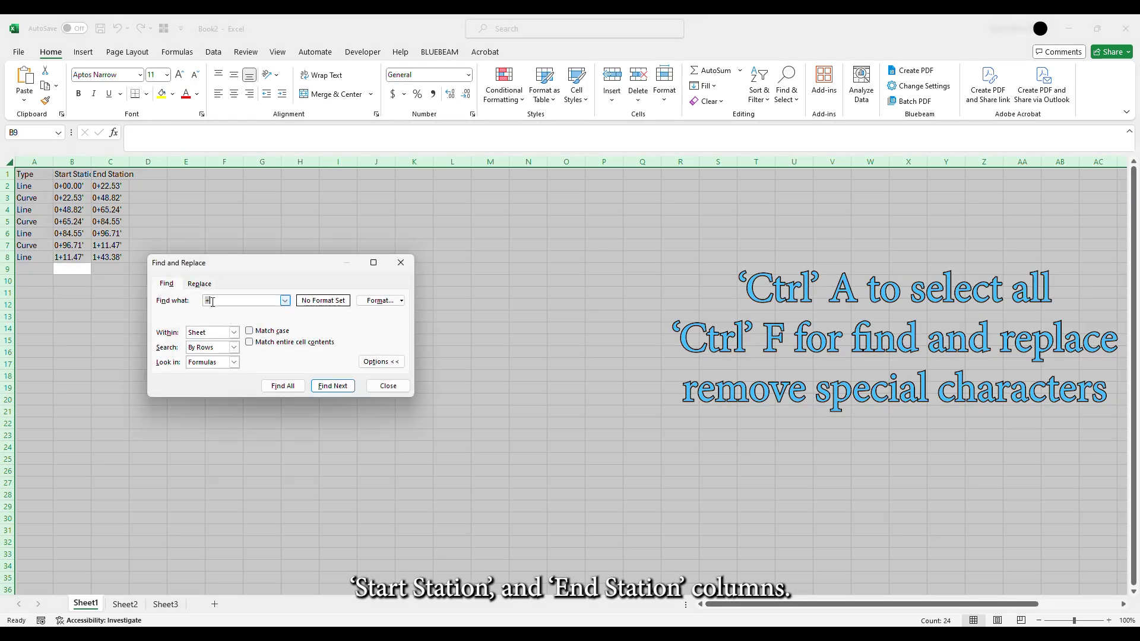
{"action": "left_click", "coordinate": [200, 283]}
{"action": "left_click", "coordinate": [177, 386]}
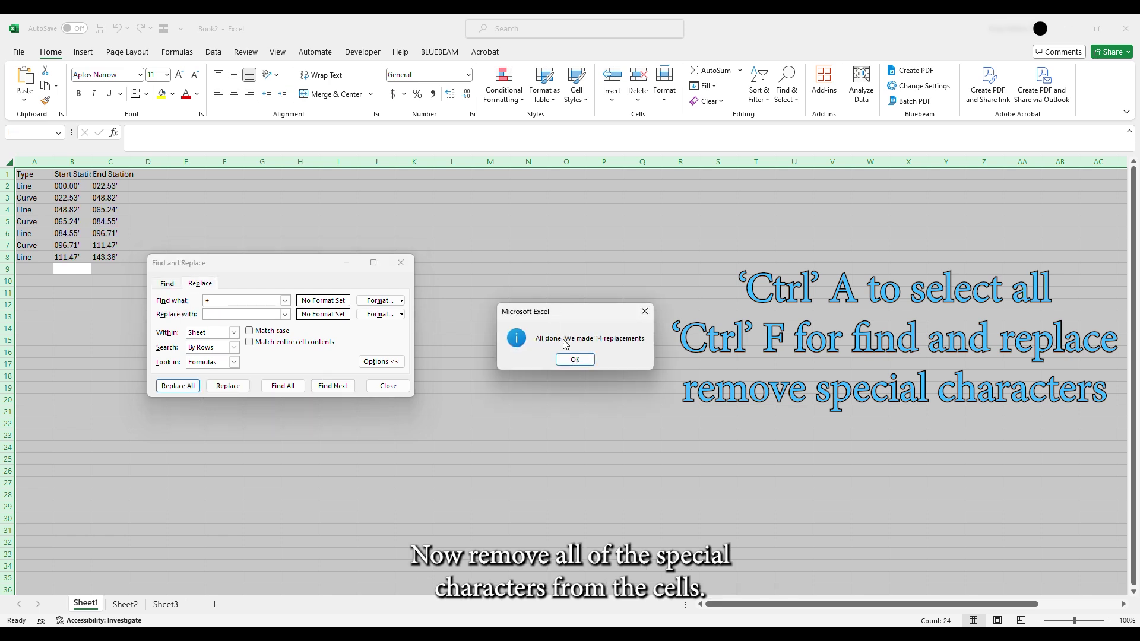
{"action": "key", "text": "Return"}
{"action": "type", "text": "'"}
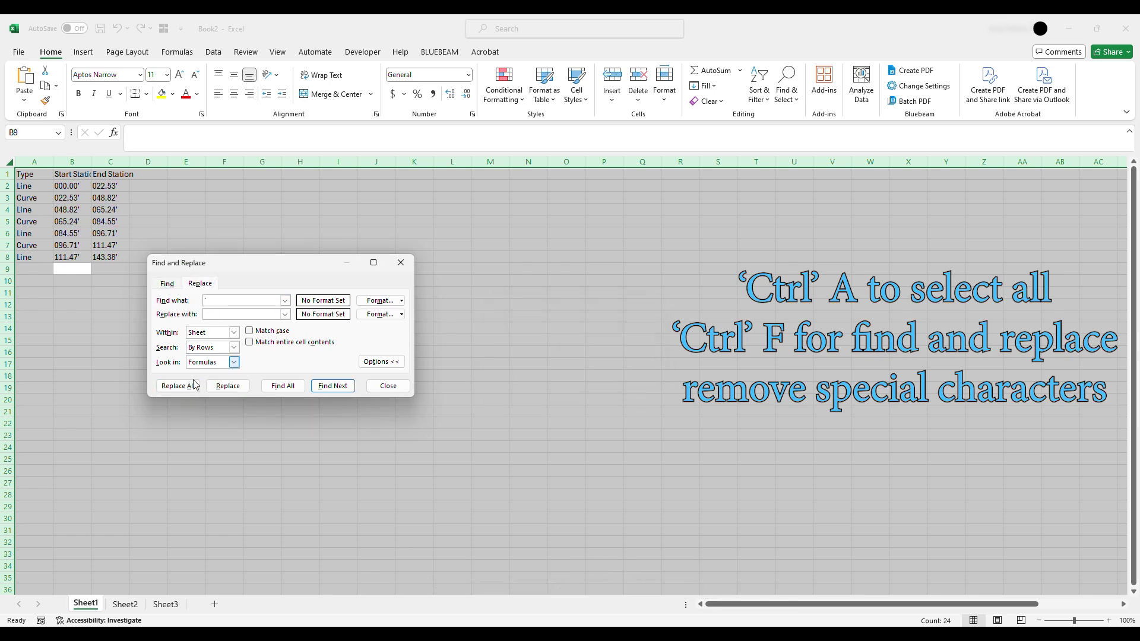
{"action": "left_click", "coordinate": [178, 386]}
{"action": "key", "text": "Return"}
{"action": "left_click", "coordinate": [389, 386]}
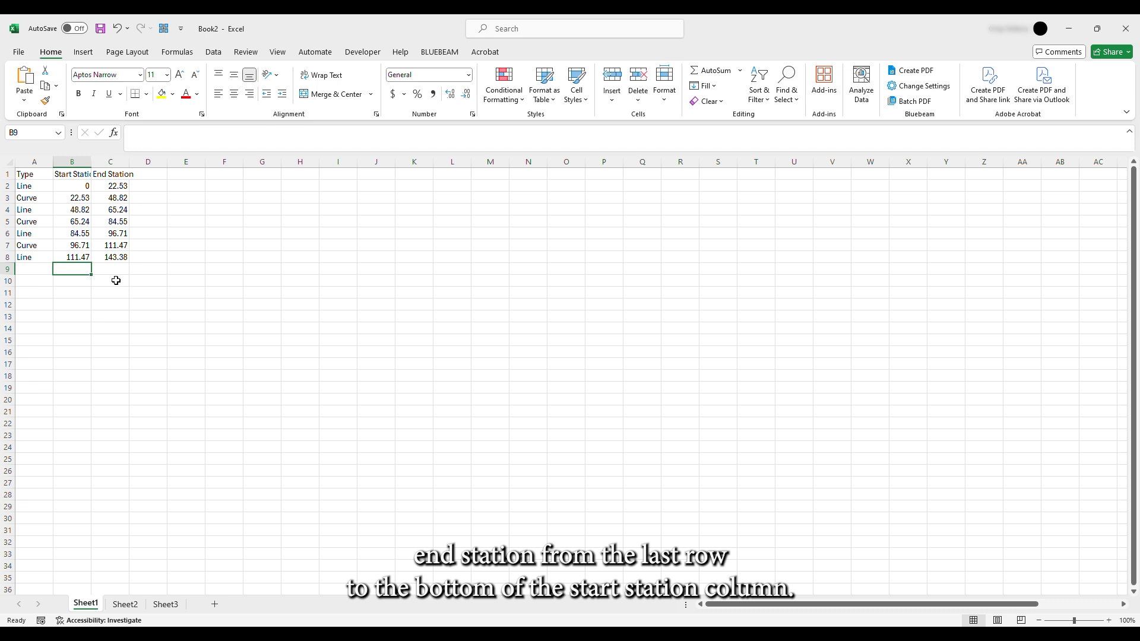
Step: Add the final station 143.38 in B9 and delete the End Station column
{"action": "type", "text": "143.38"}
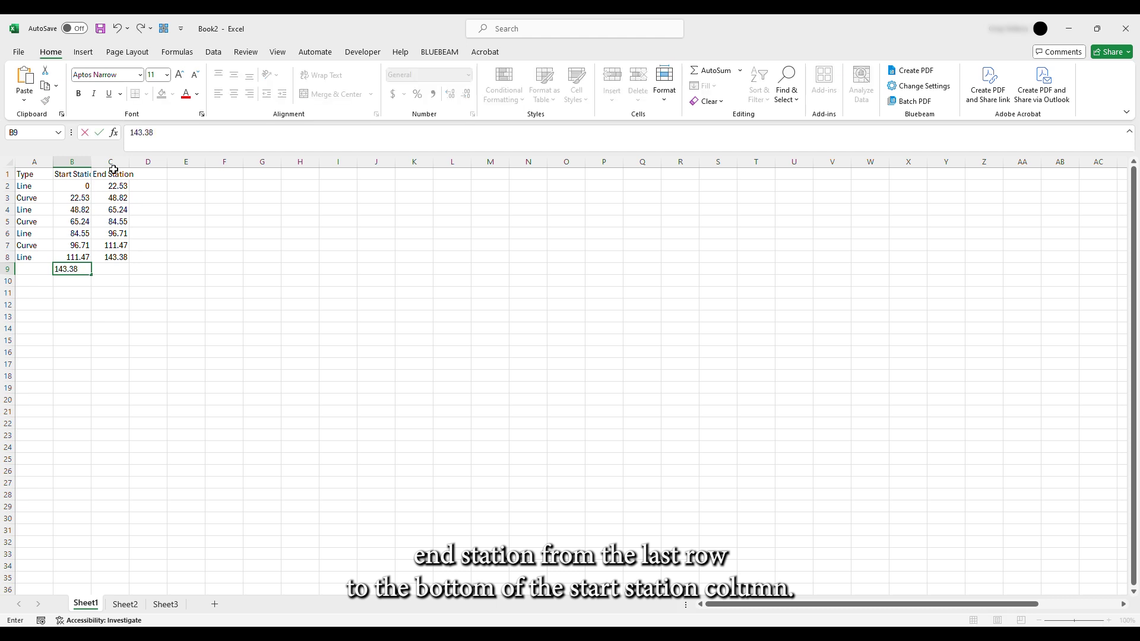
{"action": "right_click", "coordinate": [112, 163]}
{"action": "left_click", "coordinate": [136, 299]}
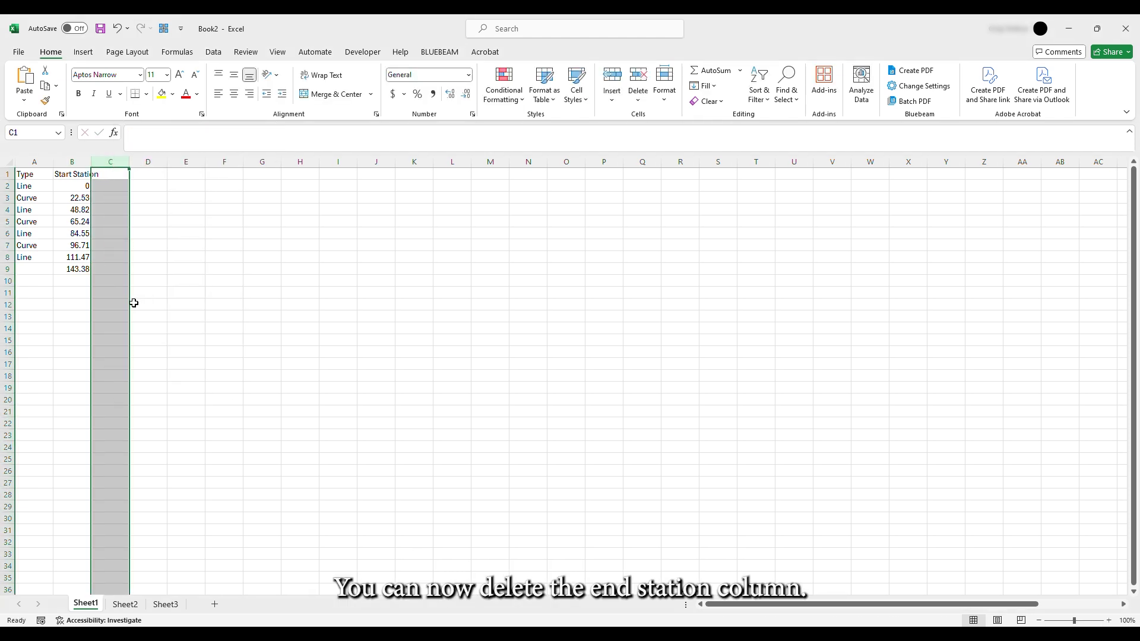
{"action": "left_click", "coordinate": [31, 186]}
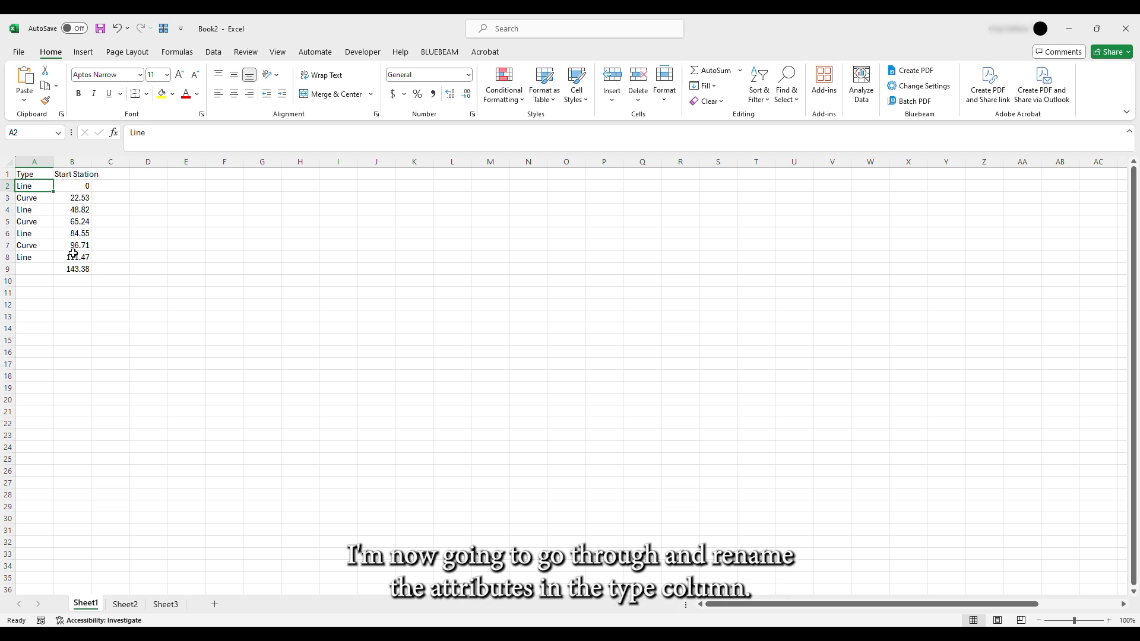
Step: Relabel the Type cells alternately PT and PC down the list
{"action": "type", "text": "PT"}
{"action": "key", "text": "Return"}
{"action": "type", "text": "PC"}
{"action": "key", "text": "Return"}
{"action": "type", "text": "PT"}
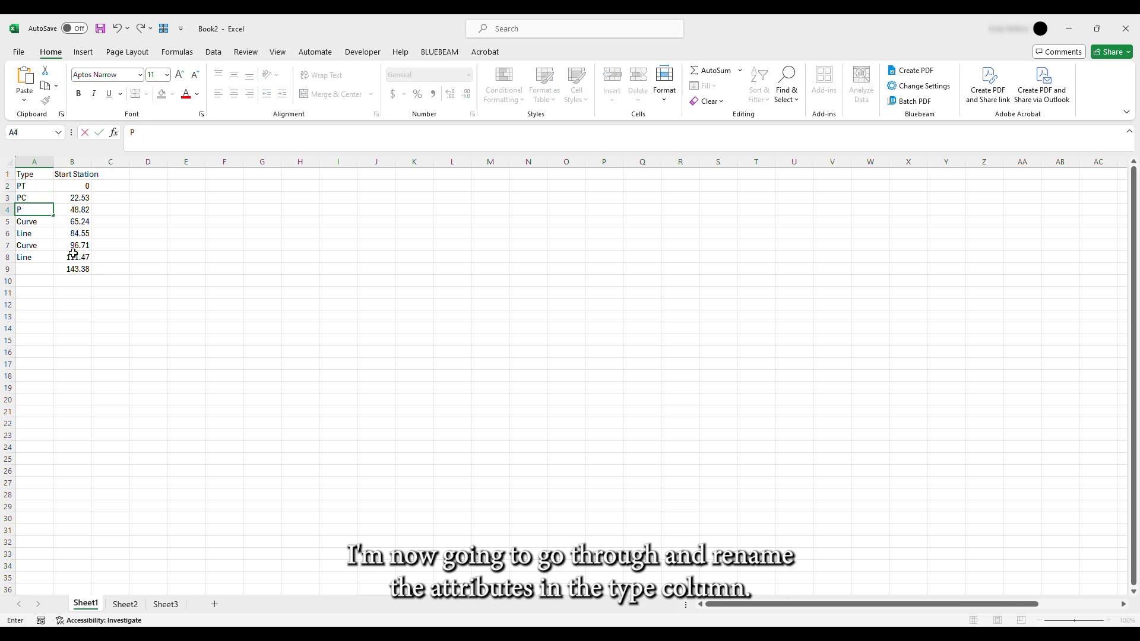
{"action": "key", "text": "Return"}
{"action": "type", "text": "PC"}
{"action": "key", "text": "Return"}
{"action": "type", "text": "PT"}
{"action": "key", "text": "Return"}
{"action": "type", "text": "PC"}
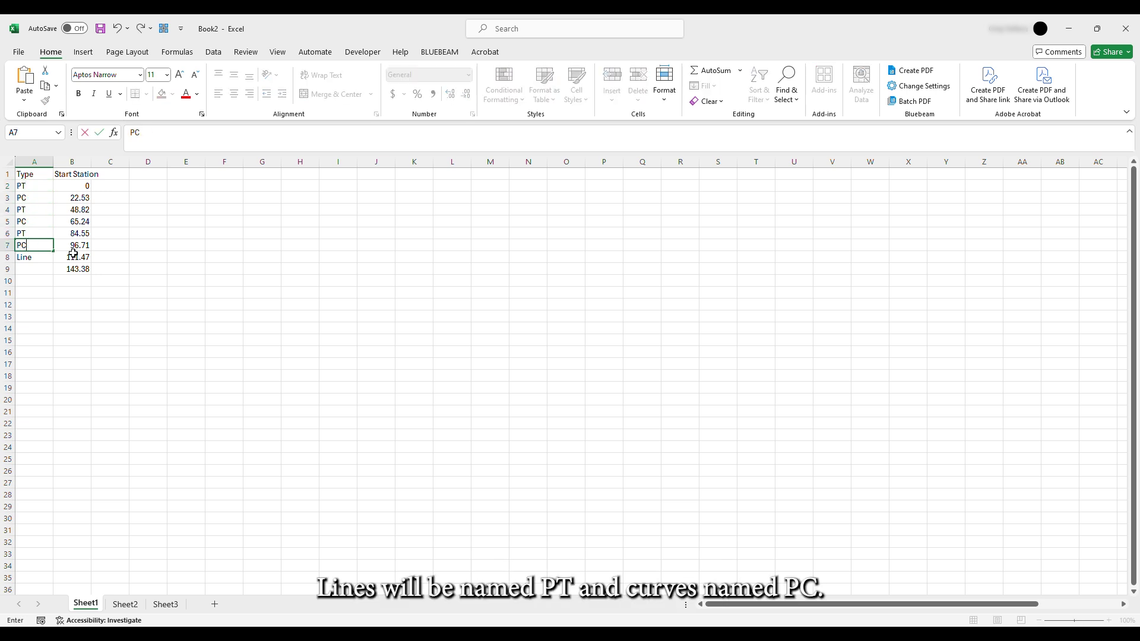
{"action": "key", "text": "Return"}
{"action": "type", "text": "PT"}
{"action": "key", "text": "Return"}
{"action": "type", "text": "PC"}
{"action": "key", "text": "Return"}
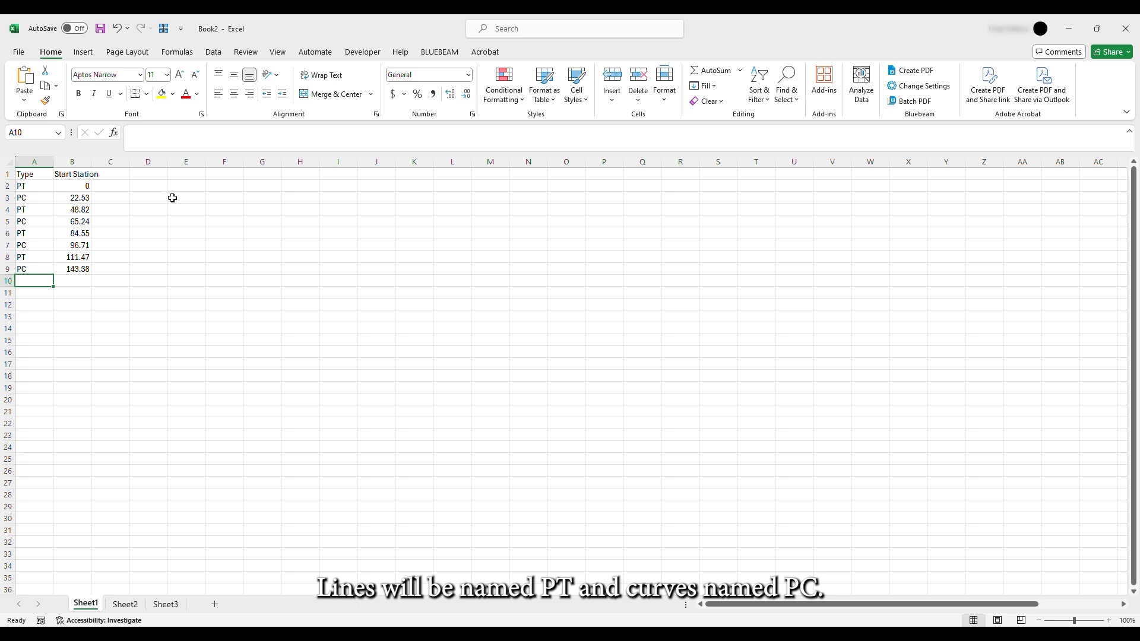
Step: Enter a starting elevation of 100 in C2
{"action": "left_click", "coordinate": [123, 186]}
{"action": "type", "text": "100"}
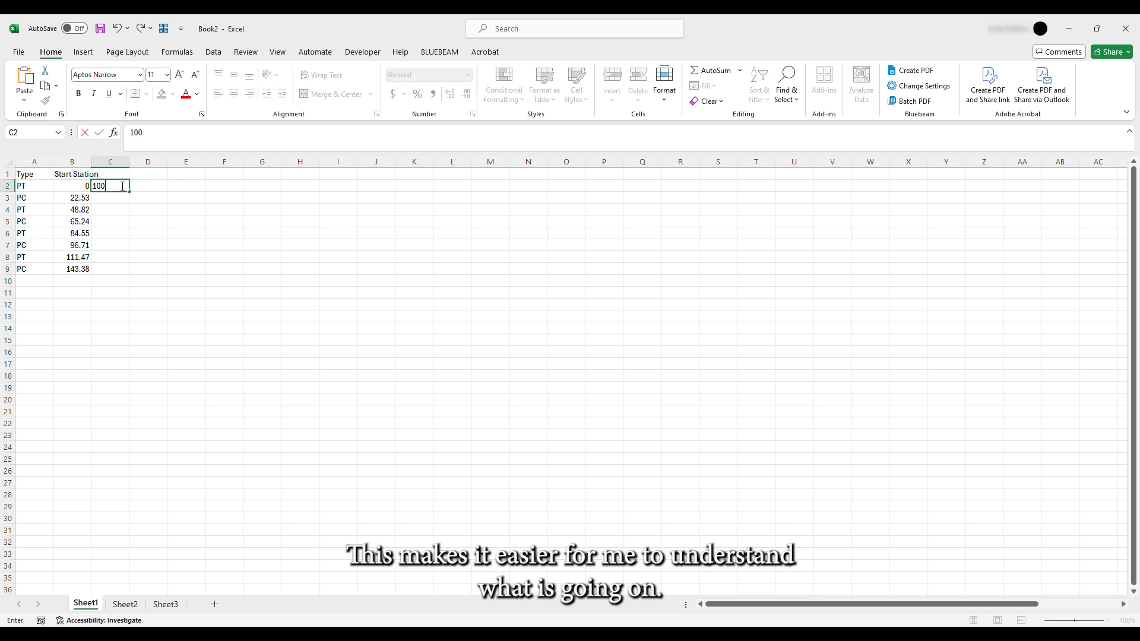
{"action": "key", "text": "Return"}
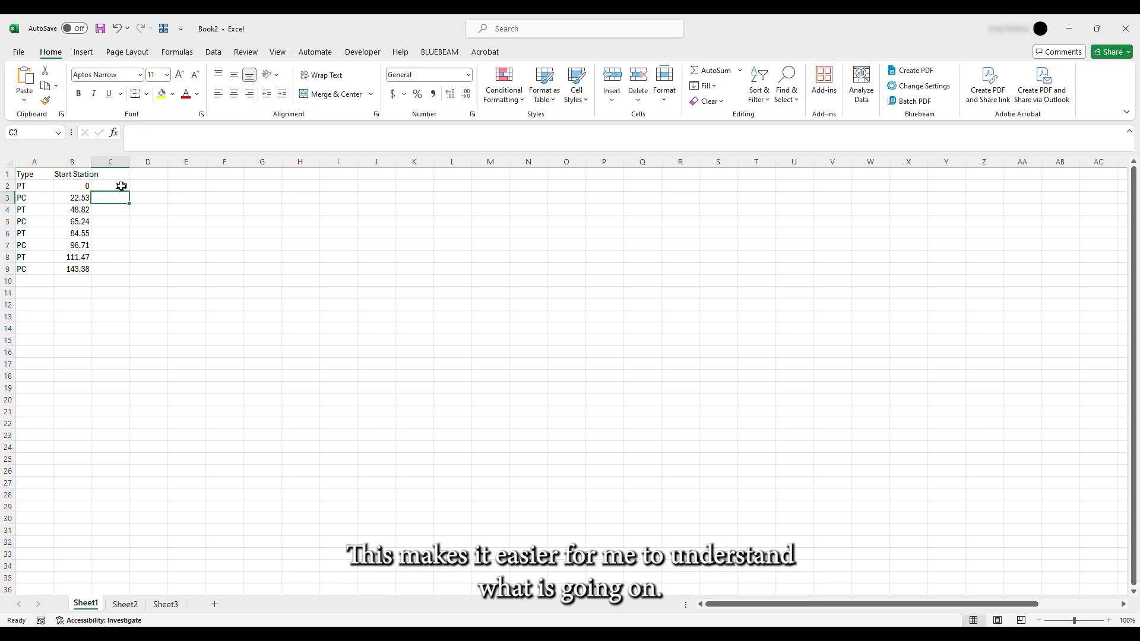
Step: Insert blank rows at rows 4, 7 and 10
{"action": "right_click", "coordinate": [4, 210]}
{"action": "left_click", "coordinate": [43, 326]}
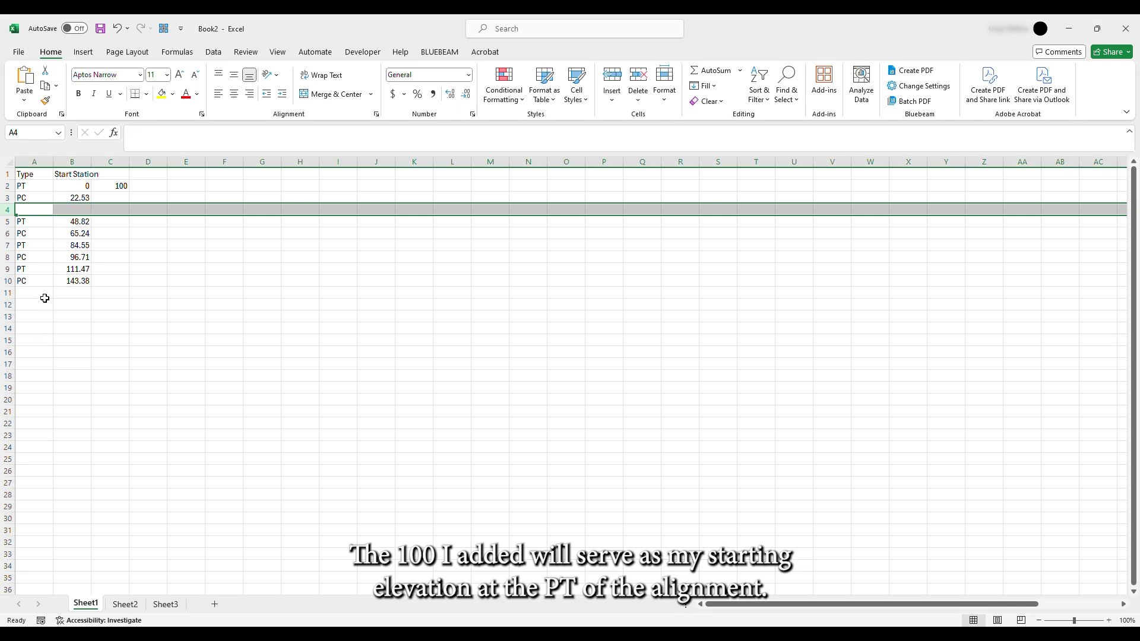
{"action": "right_click", "coordinate": [7, 244]}
{"action": "left_click", "coordinate": [50, 360]}
{"action": "right_click", "coordinate": [7, 281]}
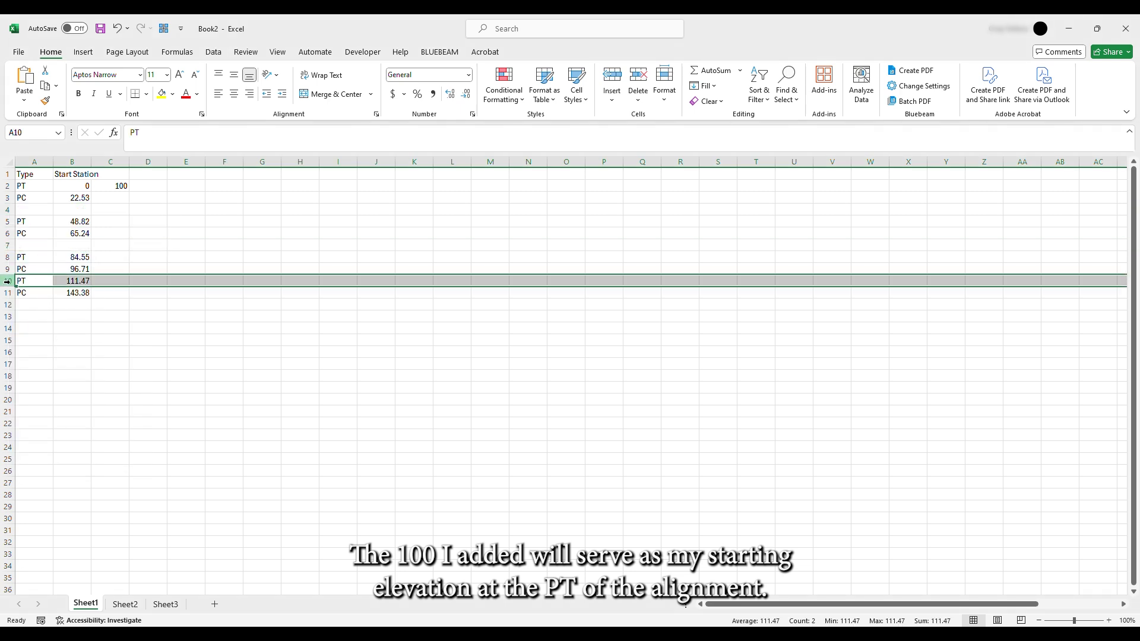
{"action": "left_click", "coordinate": [44, 398]}
Step: Label the blank rows A4, A7 and A10 as 'pool'
{"action": "left_click", "coordinate": [27, 211]}
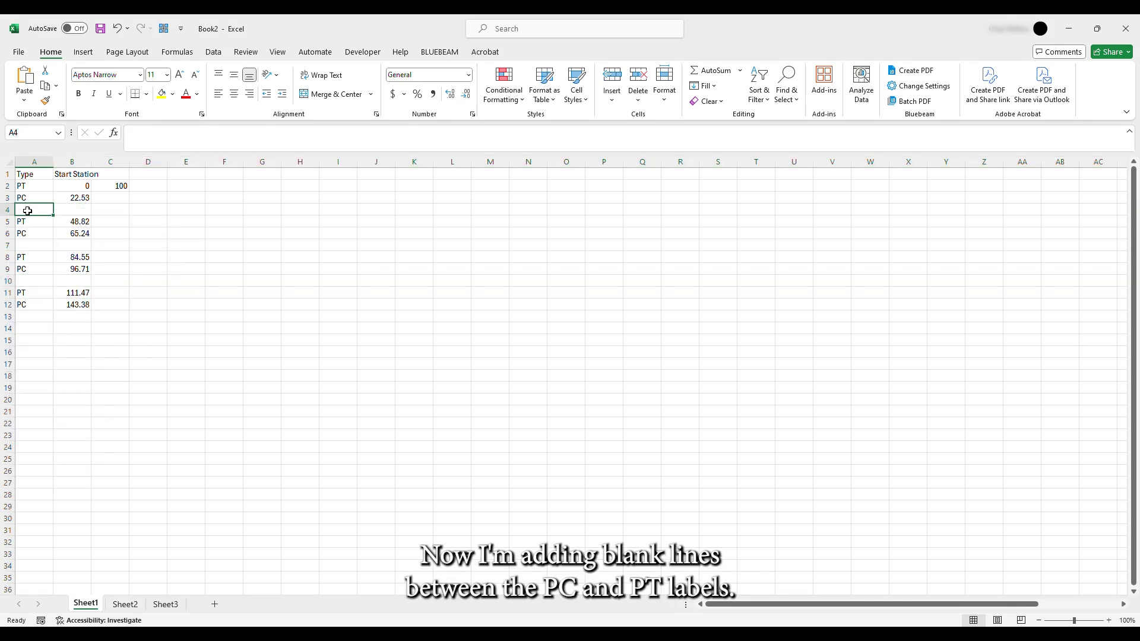
{"action": "type", "text": "pool"}
{"action": "key", "text": "Return"}
{"action": "key", "text": "Down"}
{"action": "key", "text": "Down"}
{"action": "type", "text": "pool"}
{"action": "key", "text": "Return"}
{"action": "key", "text": "Down"}
{"action": "key", "text": "Down"}
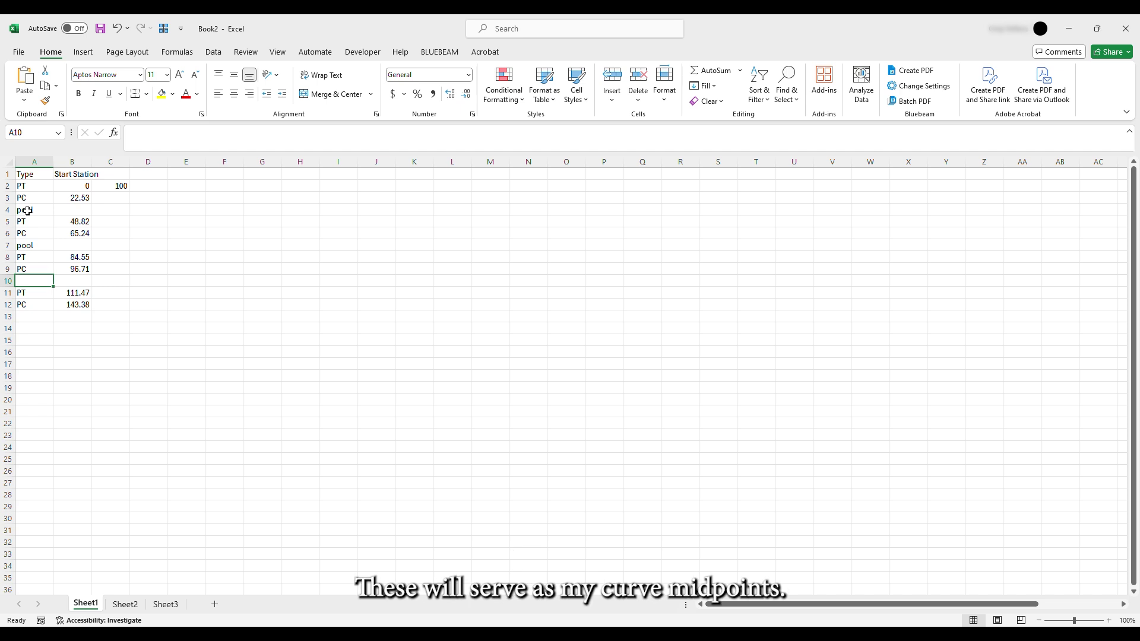
{"action": "type", "text": "pool"}
{"action": "key", "text": "Return"}
Step: Add a 'slope' heading in D1 with slopes -0.002, -0.0025, -0.003 and -0.002 beside each PT
{"action": "left_click", "coordinate": [164, 175]}
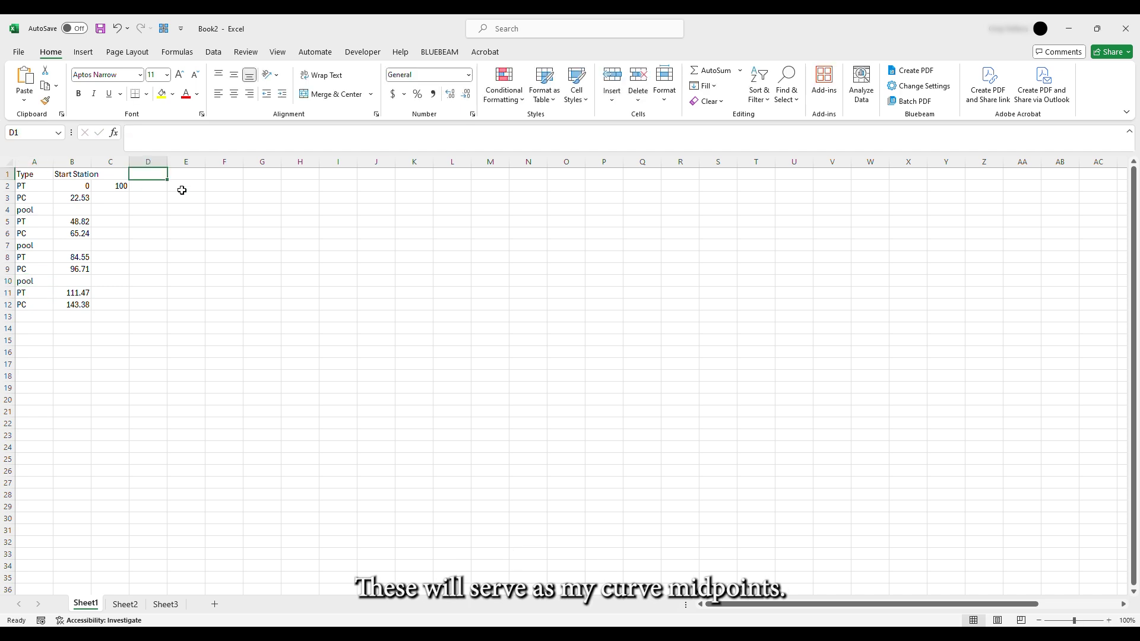
{"action": "type", "text": "slope"}
{"action": "key", "text": "Return"}
{"action": "type", "text": "-0."}
{"action": "type", "text": "002"}
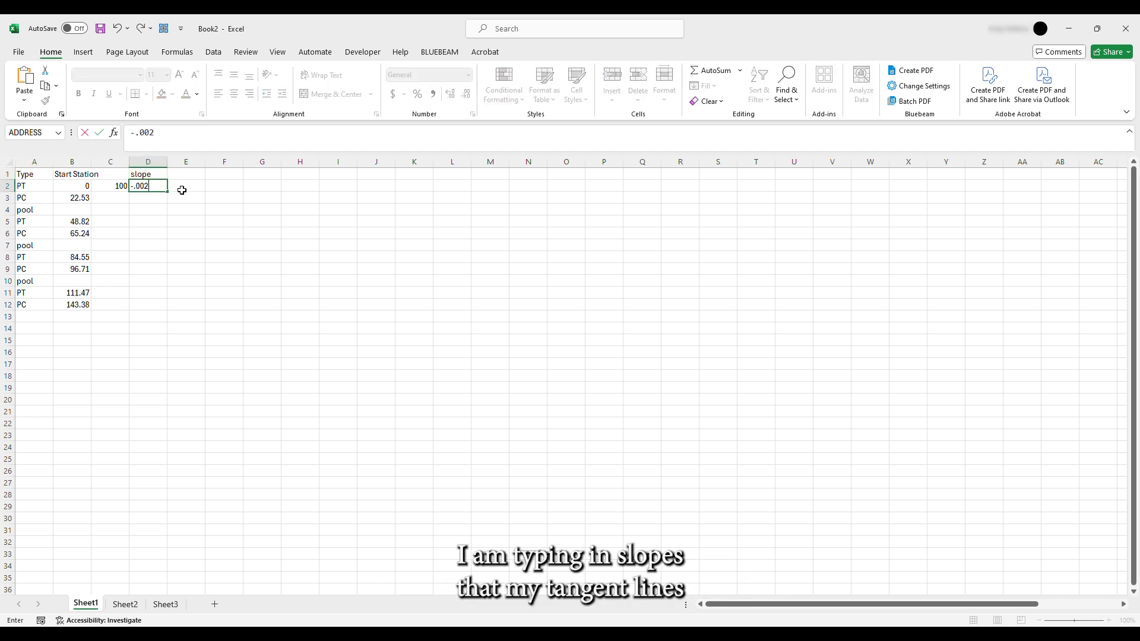
{"action": "key", "text": "Return"}
{"action": "key", "text": "Down"}
{"action": "key", "text": "Down"}
{"action": "type", "text": "-"}
{"action": "key", "text": "Return"}
{"action": "key", "text": "Down"}
{"action": "key", "text": "Down"}
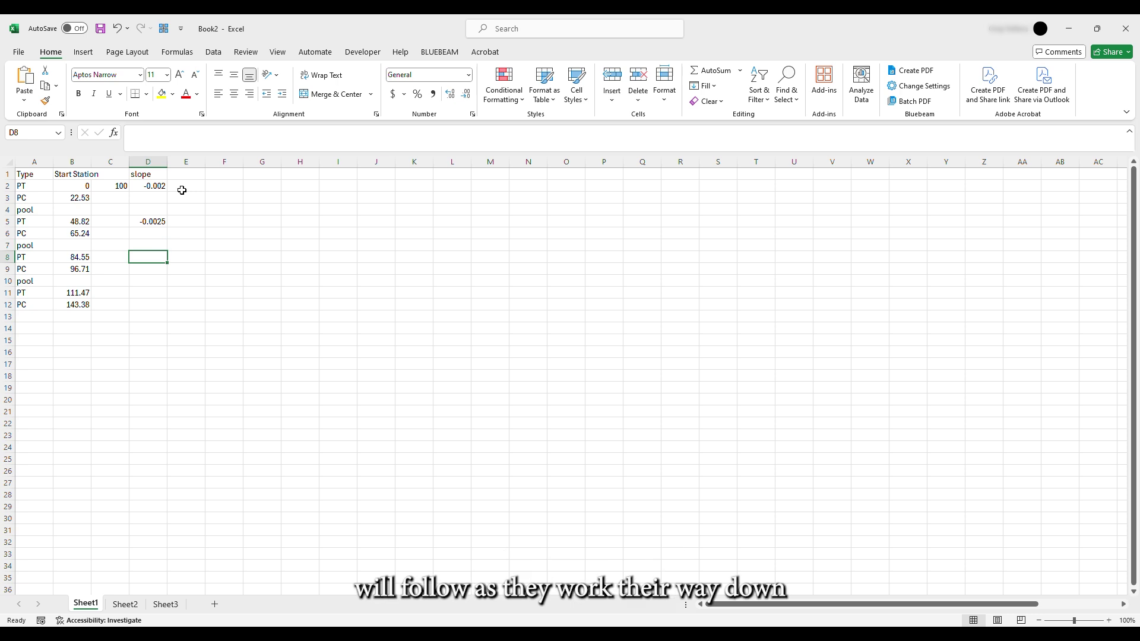
{"action": "type", "text": "-0.003"}
{"action": "key", "text": "Return"}
{"action": "key", "text": "Down"}
{"action": "key", "text": "Down"}
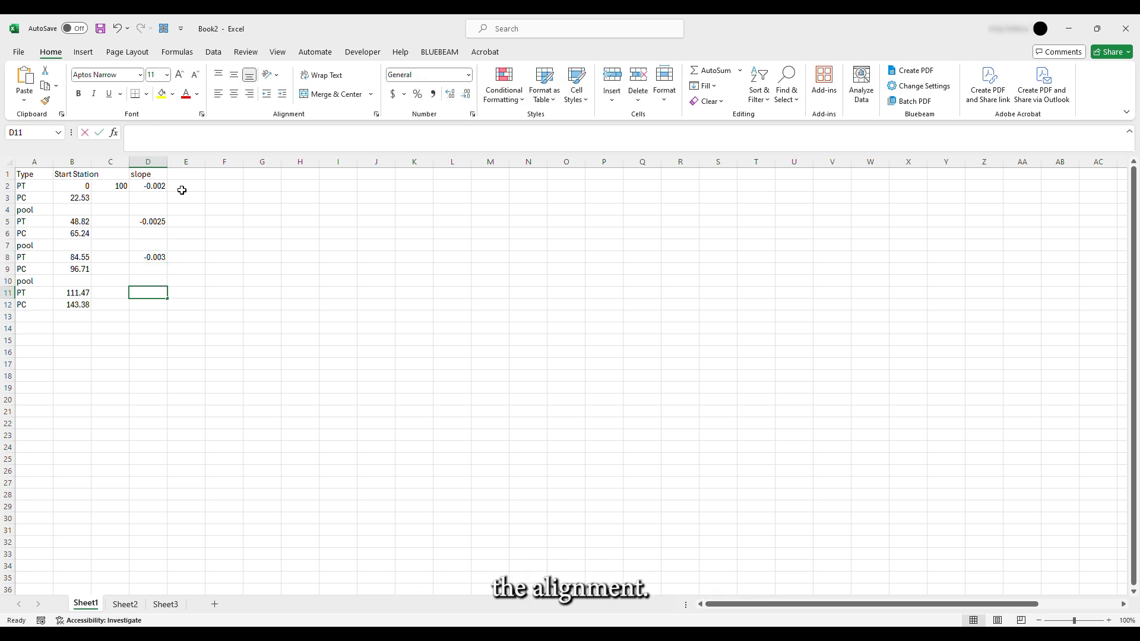
{"action": "type", "text": "-0.002"}
{"action": "key", "text": "Return"}
Step: Compute C3 as =(B3-B2)*D2+C2, then the next PC in C6, each following PT matching the prior PC
{"action": "left_click", "coordinate": [115, 197]}
{"action": "type", "text": "=(B3-"}
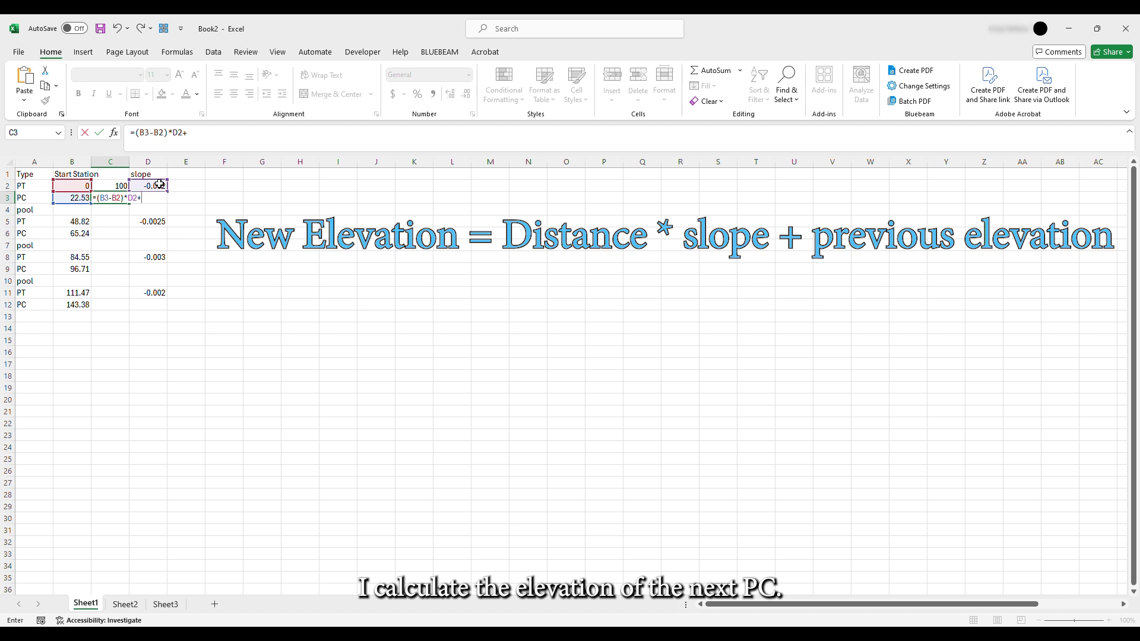
{"action": "key", "text": "Return"}
{"action": "key", "text": "Down"}
{"action": "type", "text": "="}
{"action": "key", "text": "Up"}
{"action": "key", "text": "Up"}
{"action": "key", "text": "Return"}
{"action": "type", "text": "="}
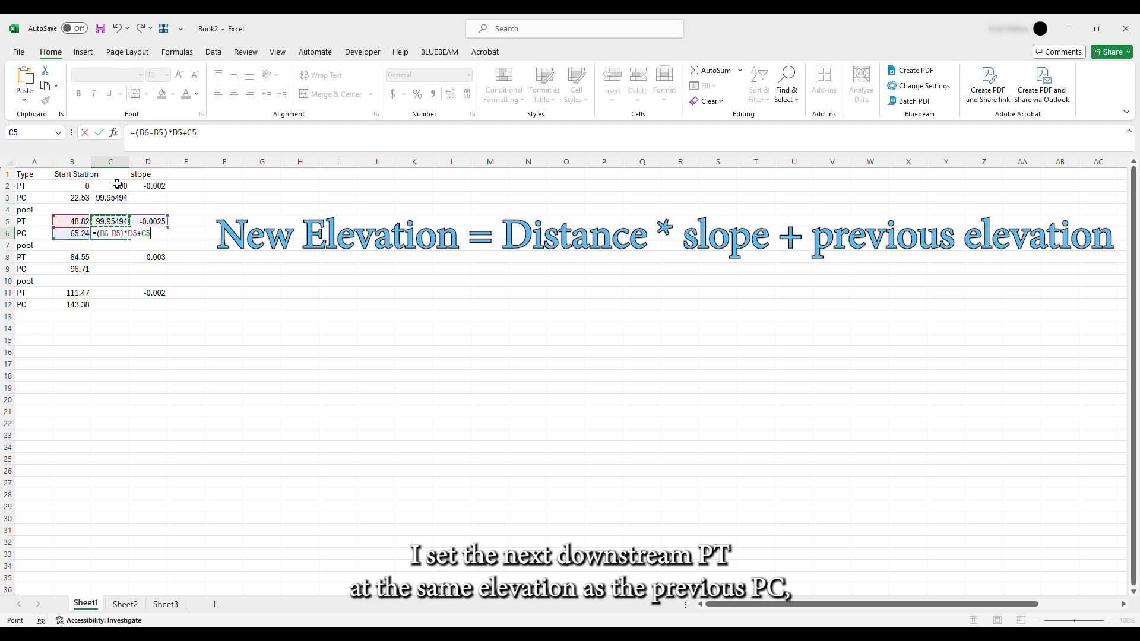
{"action": "key", "text": "Return"}
{"action": "key", "text": "Down"}
{"action": "type", "text": "="}
{"action": "key", "text": "Up"}
{"action": "key", "text": "Up"}
{"action": "key", "text": "Return"}
Step: Finish elevations for C9, C11 and C12, ending at 99.81359 at station 143.38
{"action": "type", "text": "=("}
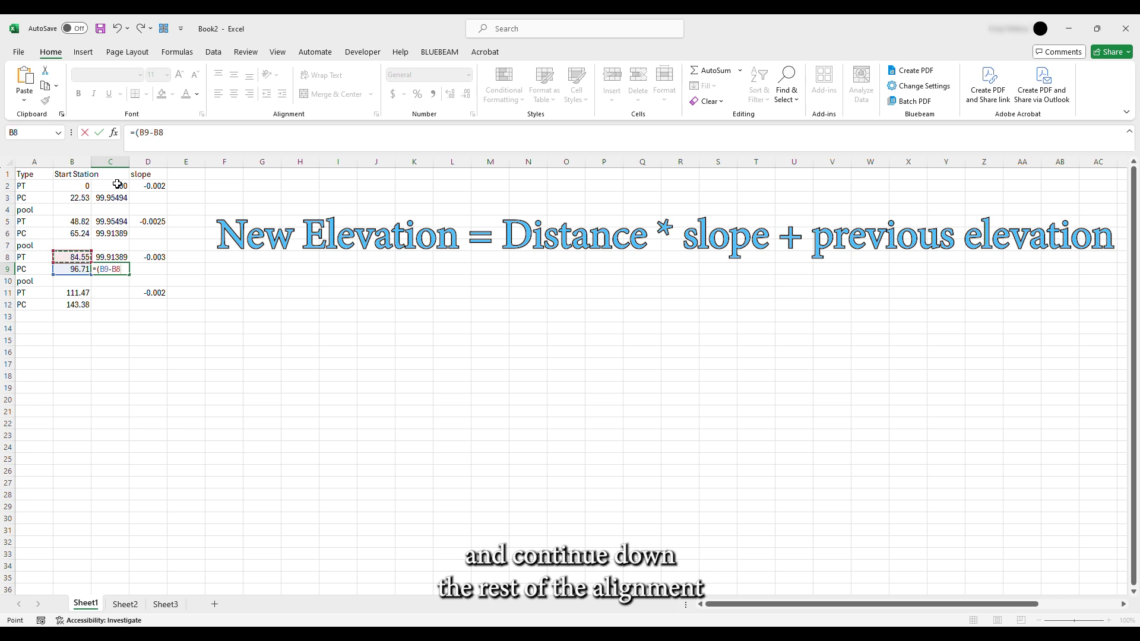
{"action": "key", "text": "Right"}
{"action": "key", "text": "Return"}
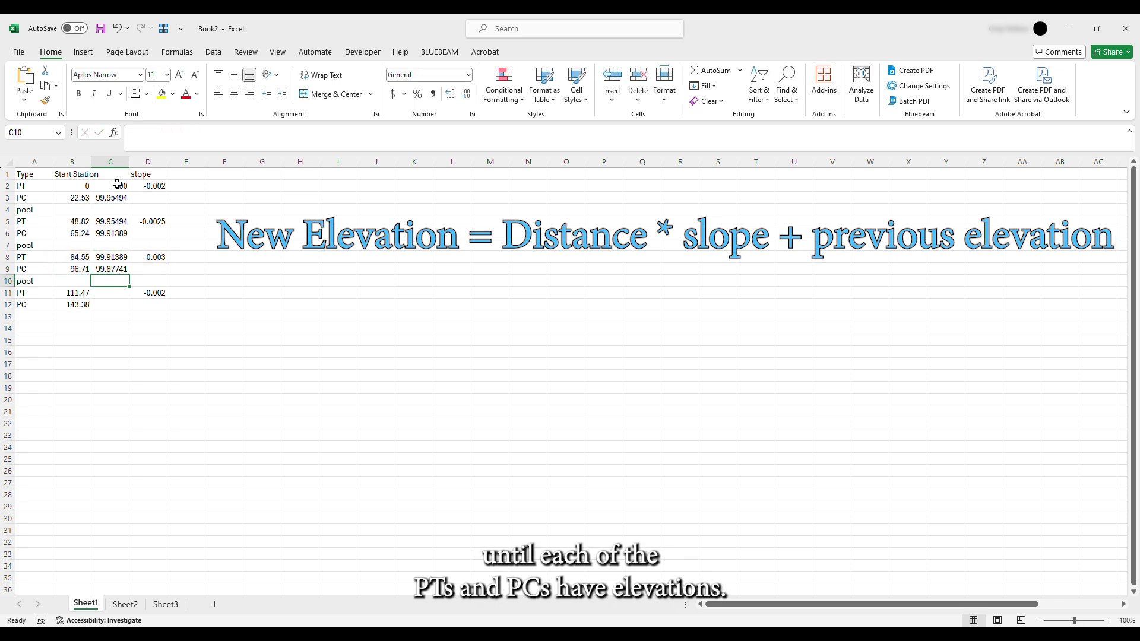
{"action": "type", "text": "="}
{"action": "key", "text": "Up"}
{"action": "key", "text": "Up"}
{"action": "key", "text": "Return"}
{"action": "type", "text": "=("}
{"action": "key", "text": "Left"}
{"action": "type", "text": "-"}
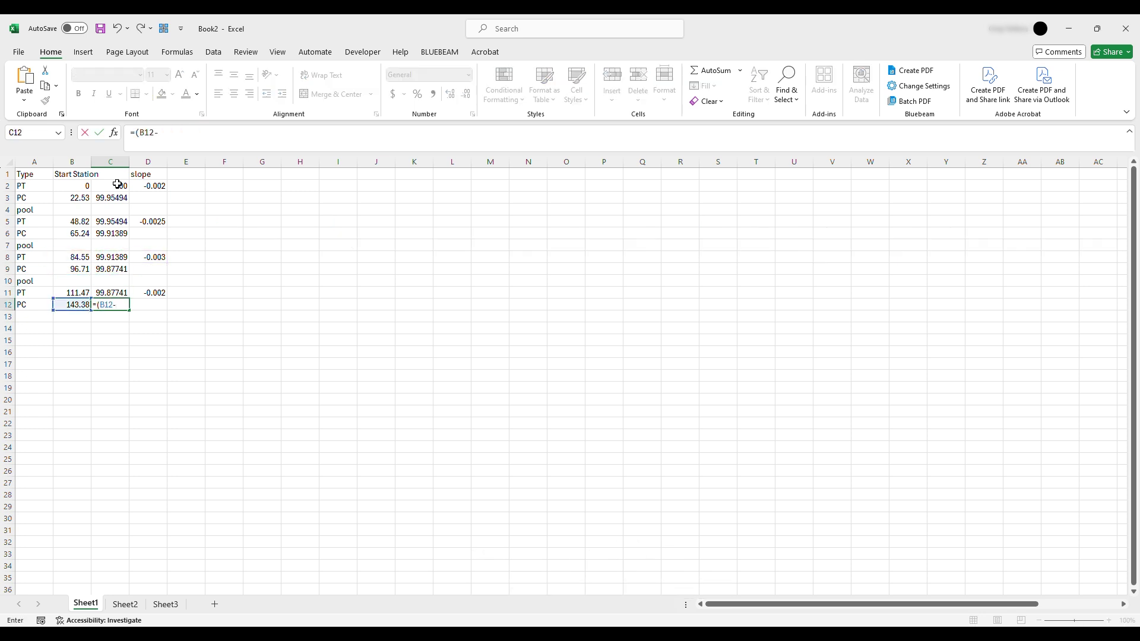
{"action": "key", "text": "Return"}
{"action": "key", "text": "Left"}
{"action": "key", "text": "Up"}
{"action": "key", "text": "Up"}
{"action": "key", "text": "Up"}
{"action": "key", "text": "Up"}
{"action": "key", "text": "Up"}
{"action": "key", "text": "Up"}
{"action": "key", "text": "Up"}
{"action": "key", "text": "Up"}
{"action": "key", "text": "Up"}
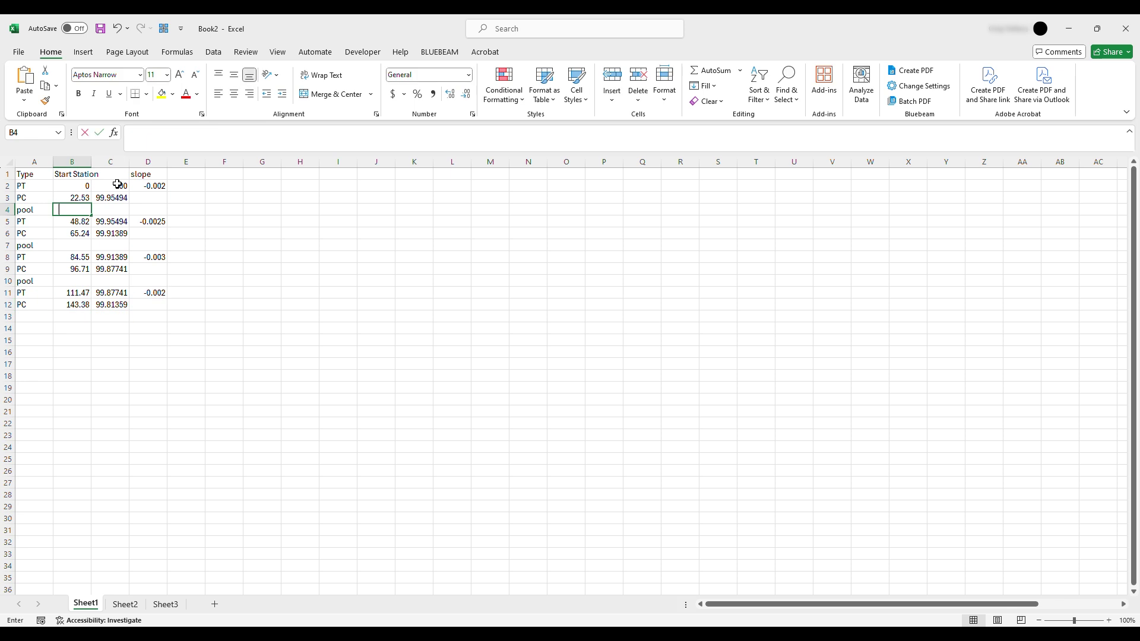
Step: Give the pool rows their stations: =(B5-B3)/2 in B4 and AVERAGE formulas in B7 and B10
{"action": "type", "text": "=("}
{"action": "key", "text": "Down"}
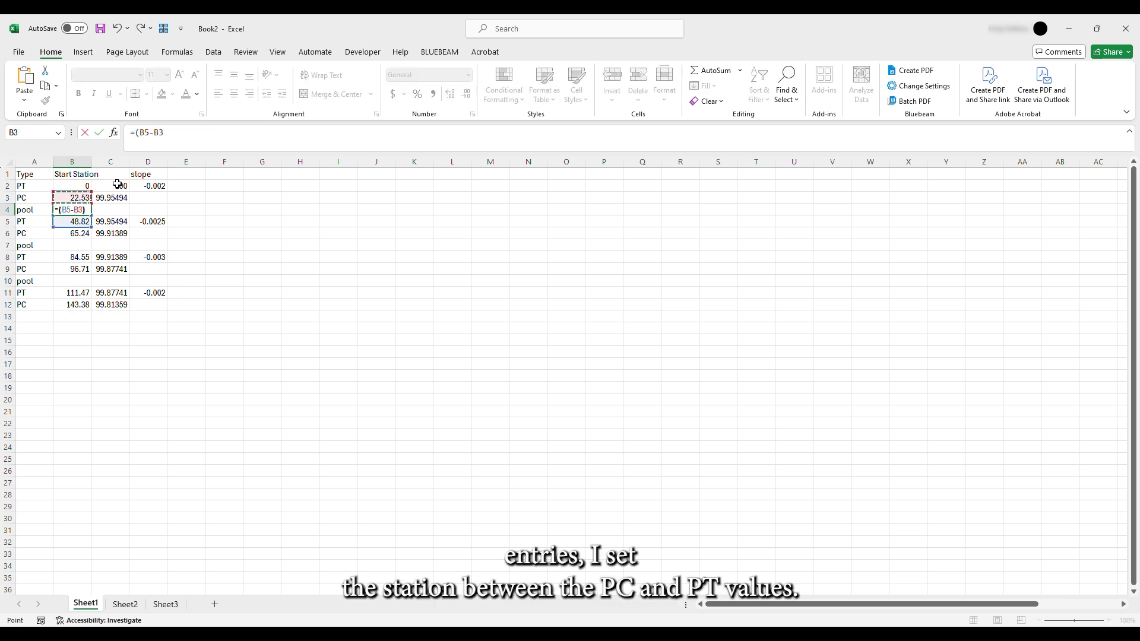
{"action": "type", "text": ")/2"}
{"action": "key", "text": "Return"}
{"action": "key", "text": "Down"}
{"action": "key", "text": "Down"}
{"action": "type", "text": "=average("}
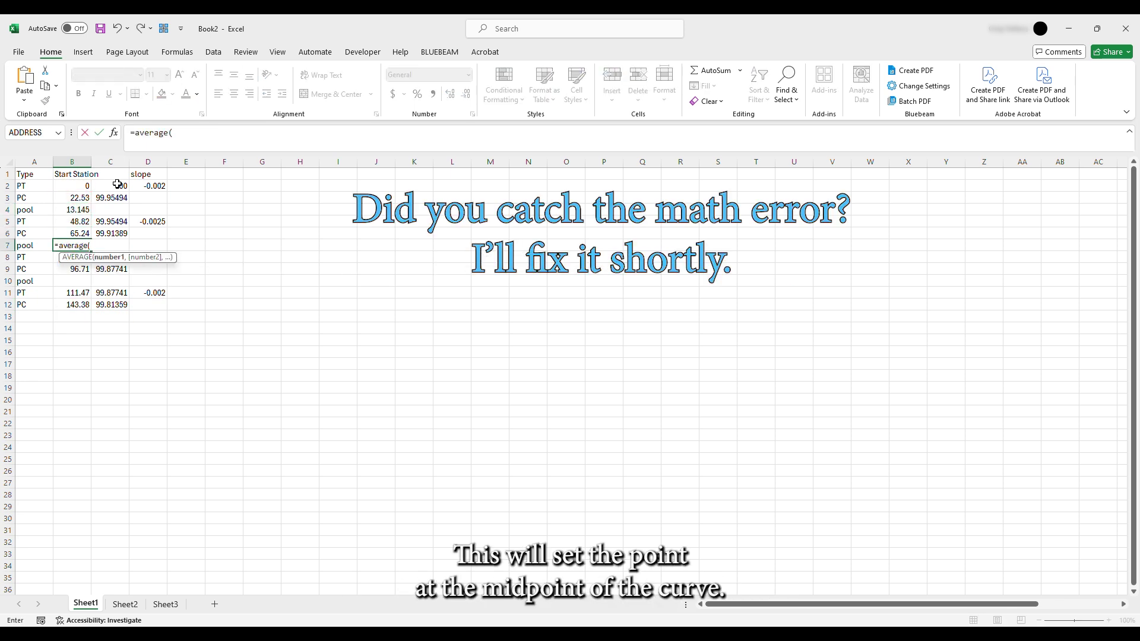
{"action": "type", "text": ")"}
{"action": "key", "text": "Return"}
{"action": "key", "text": "Down"}
{"action": "key", "text": "Down"}
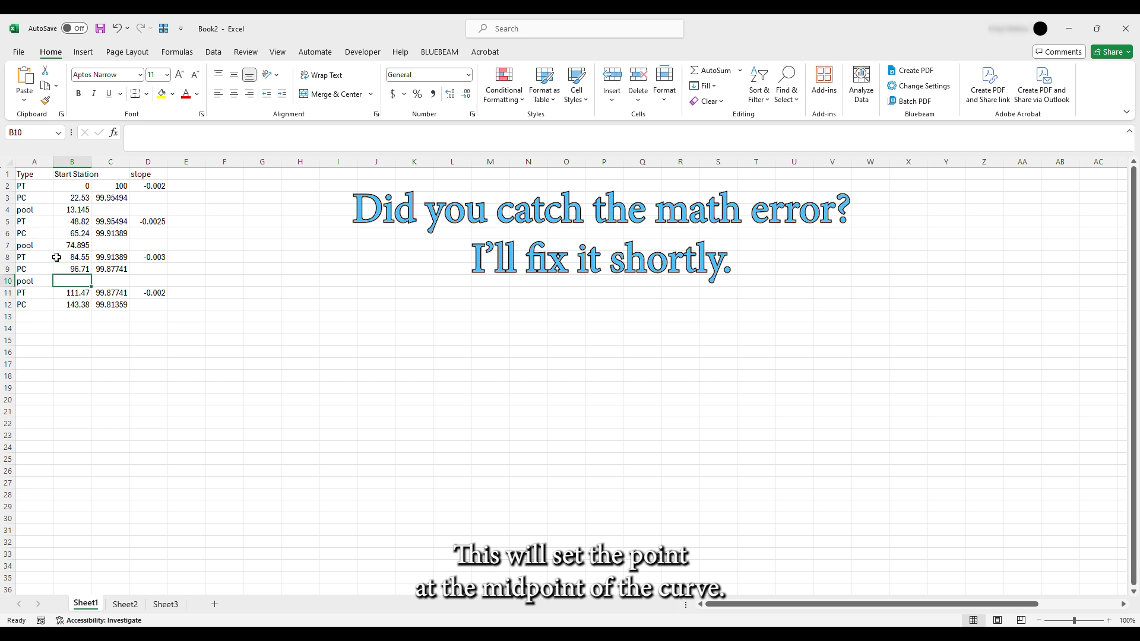
{"action": "type", "text": "=average("}
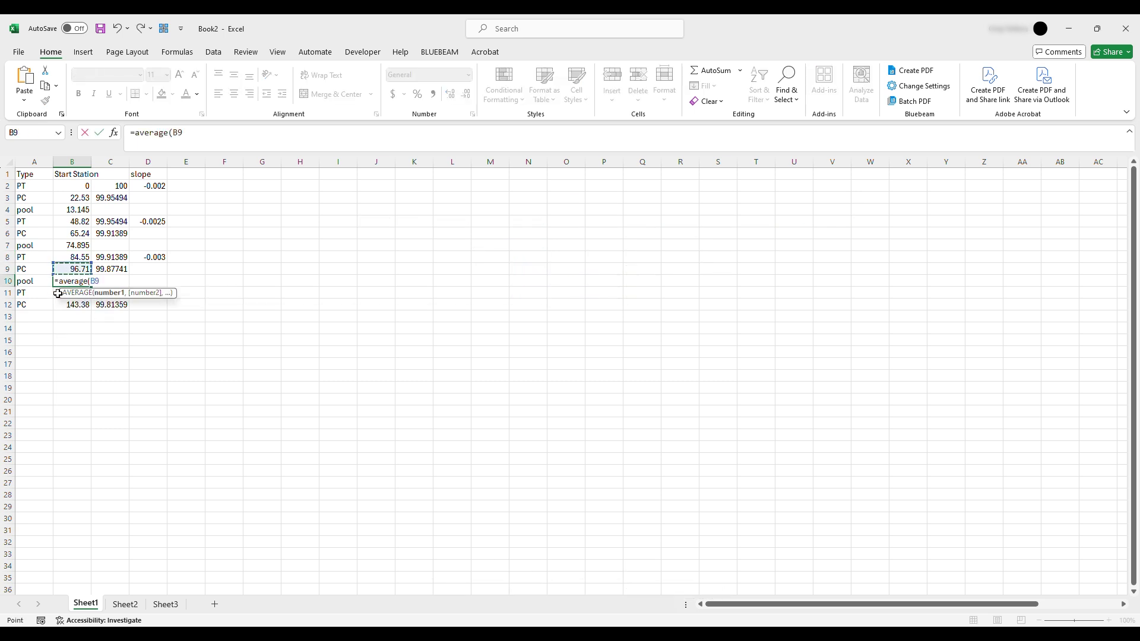
{"action": "type", "text": ","}
{"action": "key", "text": "Down"}
{"action": "type", "text": ")"}
{"action": "key", "text": "Return"}
Step: Set the pool elevations to =C3-2.5 in C4, =C6-3 in C7 and =C9-2.5 in C10
{"action": "key", "text": "Right"}
{"action": "key", "text": "Up"}
{"action": "key", "text": "Up"}
{"action": "key", "text": "Up"}
{"action": "key", "text": "Up"}
{"action": "key", "text": "Up"}
{"action": "key", "text": "Up"}
{"action": "key", "text": "Up"}
{"action": "type", "text": "="}
{"action": "key", "text": "Up"}
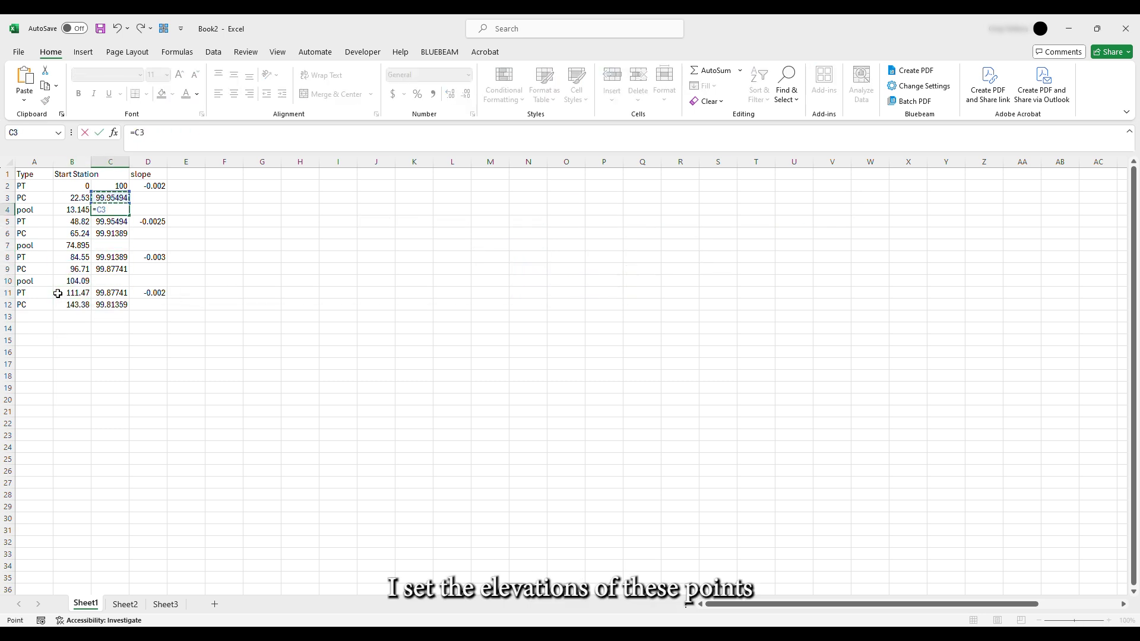
{"action": "type", "text": "-2.5"}
{"action": "key", "text": "Return"}
{"action": "key", "text": "Down"}
{"action": "key", "text": "Down"}
{"action": "type", "text": "="}
{"action": "key", "text": "Up"}
{"action": "type", "text": "-3"}
{"action": "key", "text": "Return"}
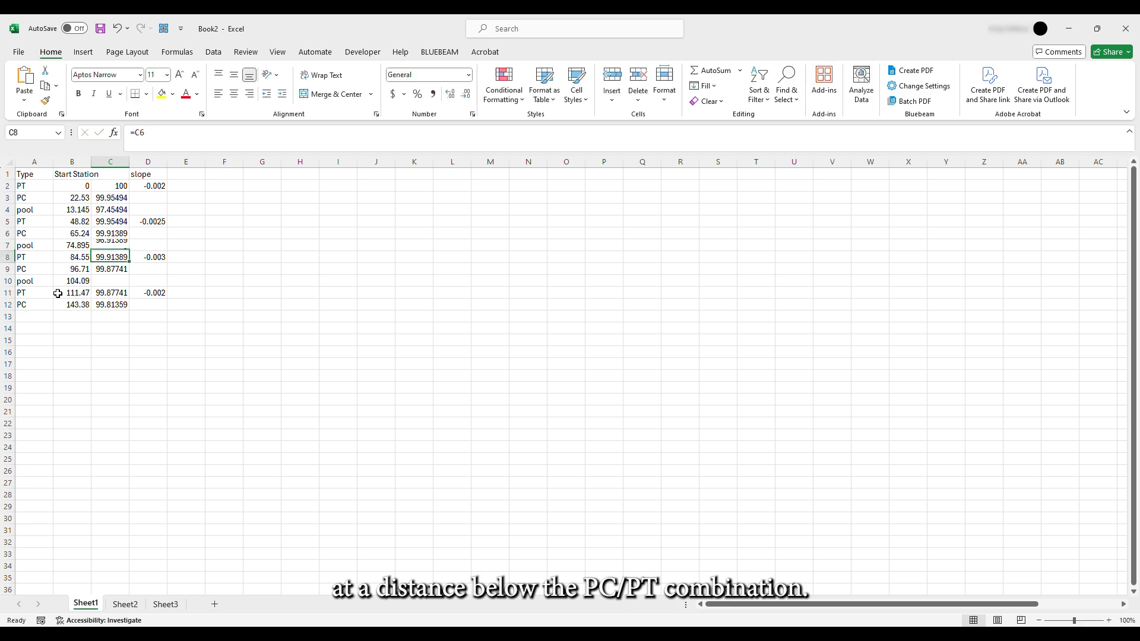
{"action": "key", "text": "Down"}
{"action": "key", "text": "Down"}
{"action": "type", "text": "="}
{"action": "key", "text": "Up"}
{"action": "type", "text": "-2.5"}
{"action": "key", "text": "Return"}
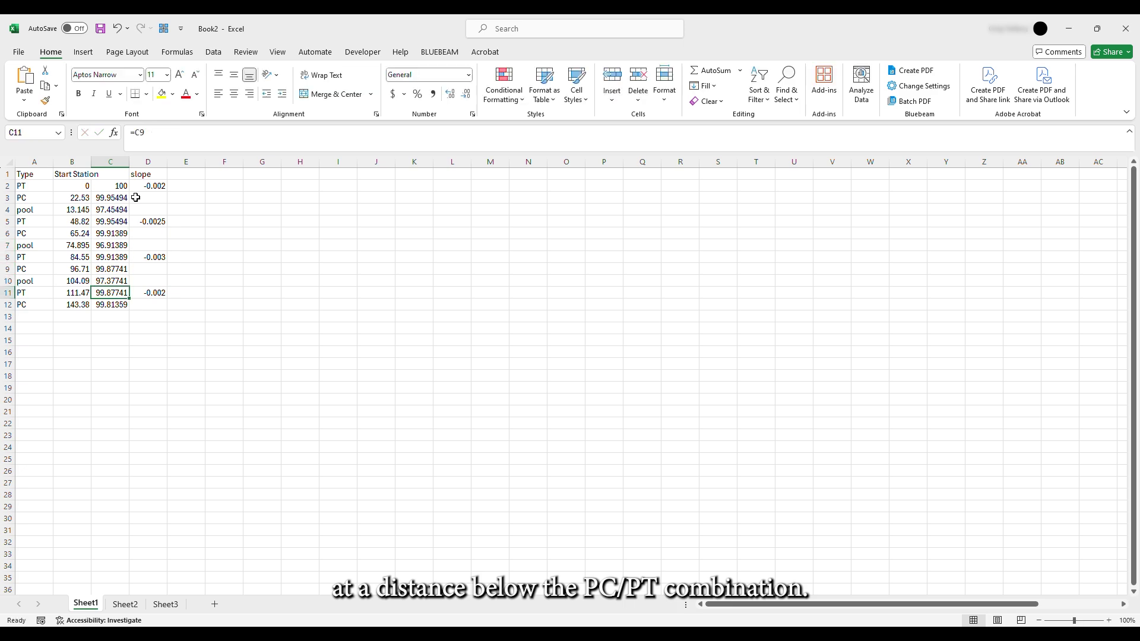
Step: Insert a Scatter with Lines and Markers chart
{"action": "left_click", "coordinate": [84, 52]}
{"action": "left_click", "coordinate": [377, 102]}
{"action": "left_click", "coordinate": [382, 179]}
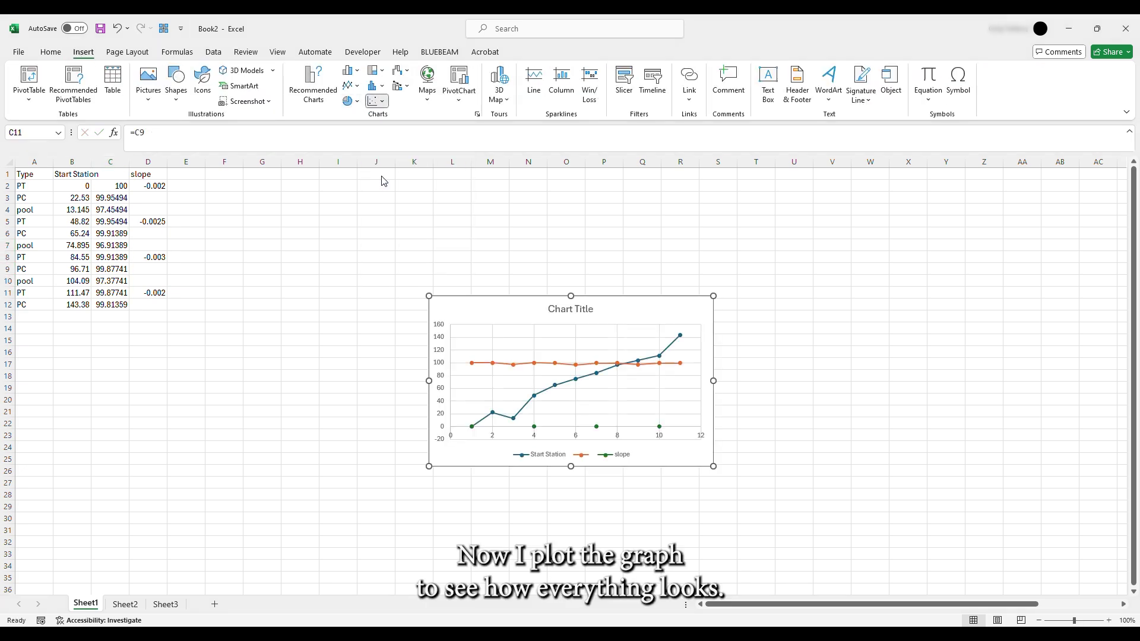
Step: Add a chart series plotting X values B2:B12 against Y values C2:C12
{"action": "right_click", "coordinate": [498, 311]}
{"action": "left_click", "coordinate": [540, 440]}
{"action": "left_click", "coordinate": [133, 296]}
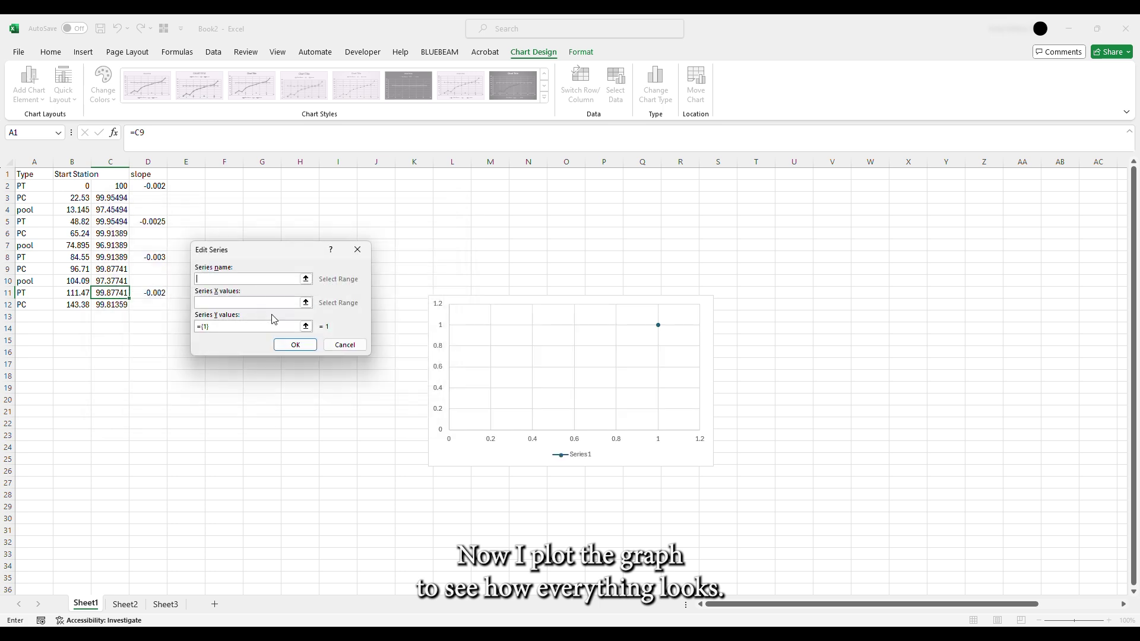
{"action": "left_click", "coordinate": [306, 302]}
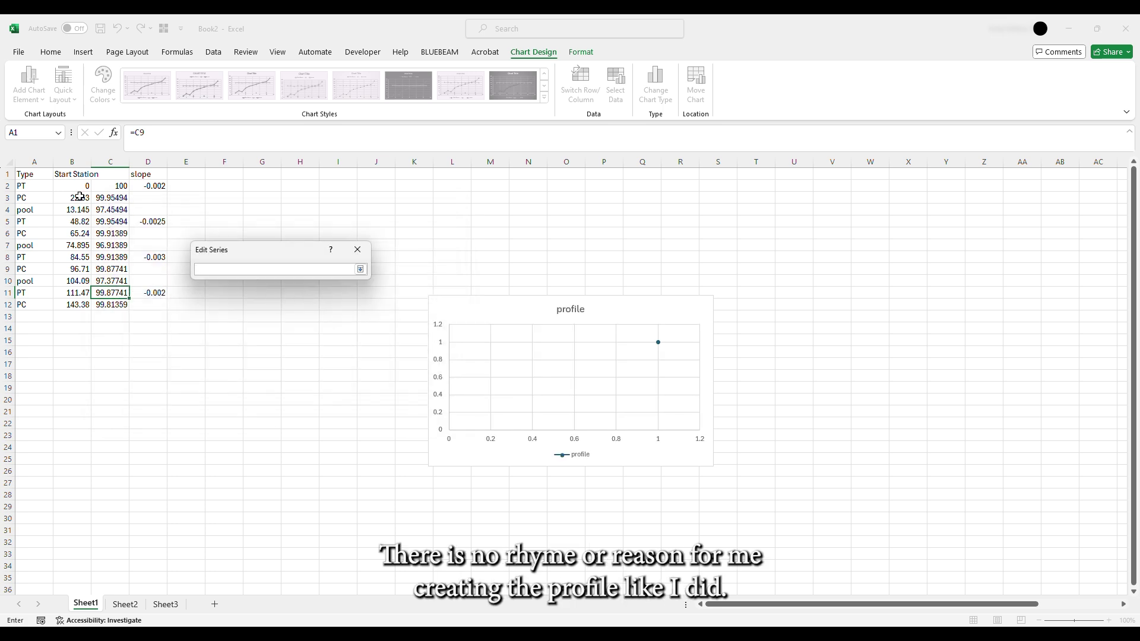
{"action": "left_click_drag", "start_coordinate": [73, 186], "coordinate": [72, 304]}
{"action": "key", "text": "Return"}
{"action": "left_click", "coordinate": [306, 326]}
{"action": "left_click_drag", "start_coordinate": [110, 186], "coordinate": [111, 305]}
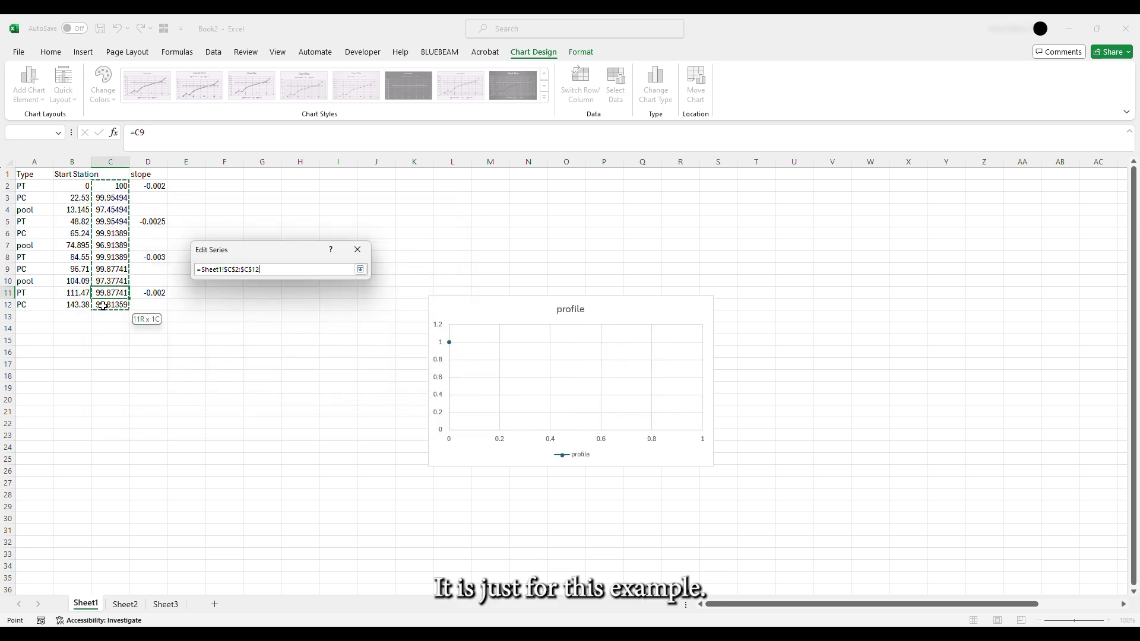
{"action": "key", "text": "Return"}
{"action": "left_click", "coordinate": [280, 348]}
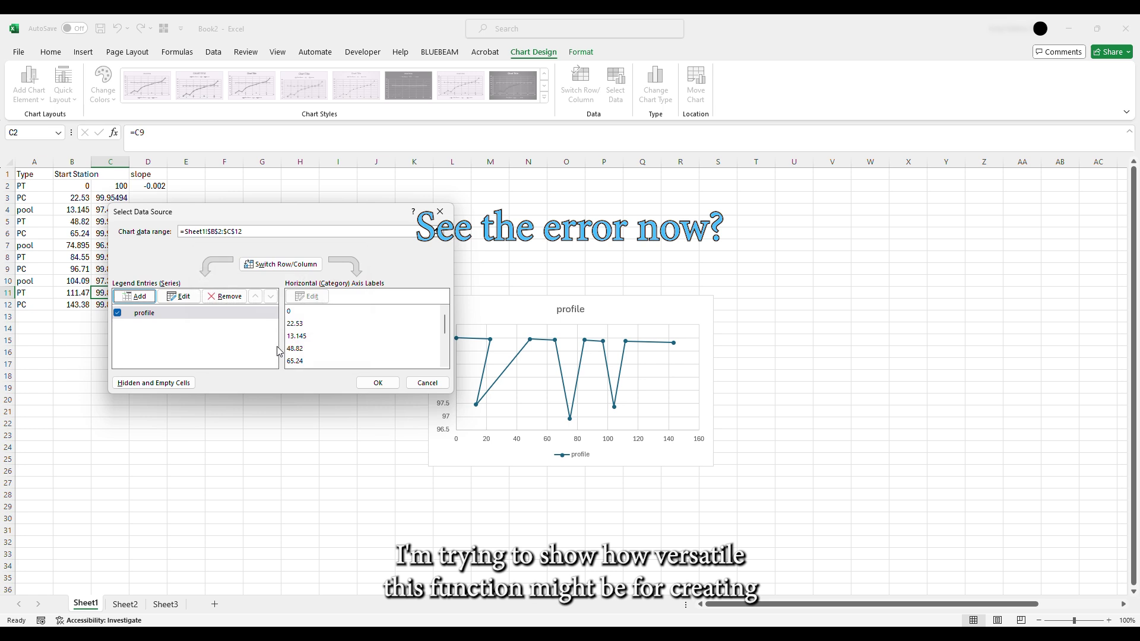
{"action": "left_click", "coordinate": [363, 382]}
Step: Correct the B4 formula to =(B5+B3)/2 so the first pool station becomes 35.675
{"action": "left_click", "coordinate": [116, 199]}
{"action": "left_click", "coordinate": [116, 209]}
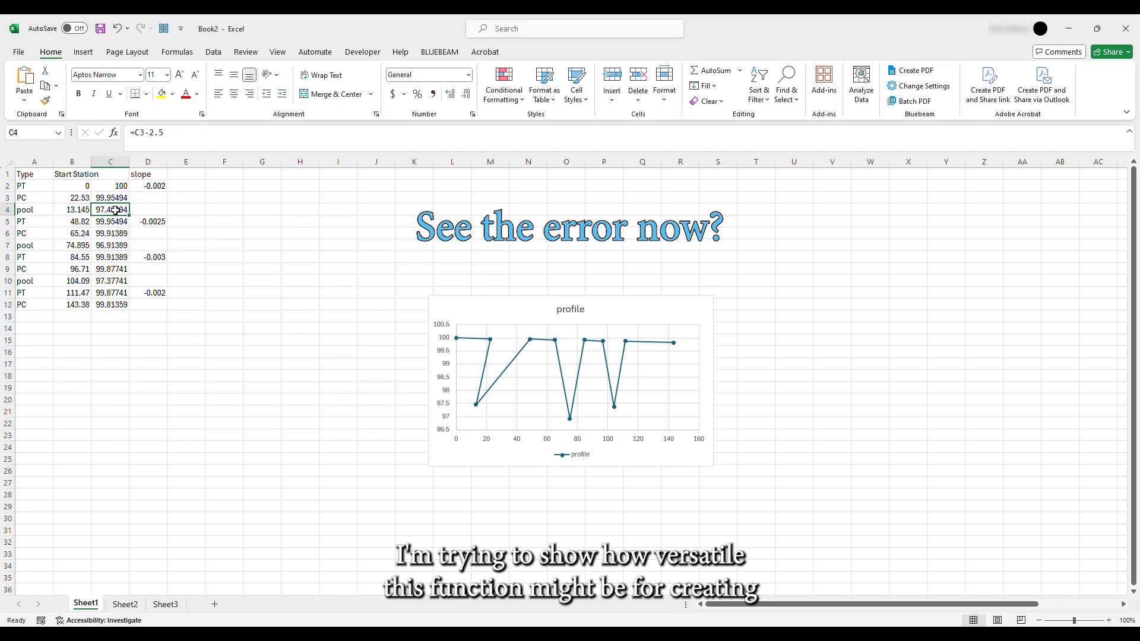
{"action": "left_click", "coordinate": [85, 212]}
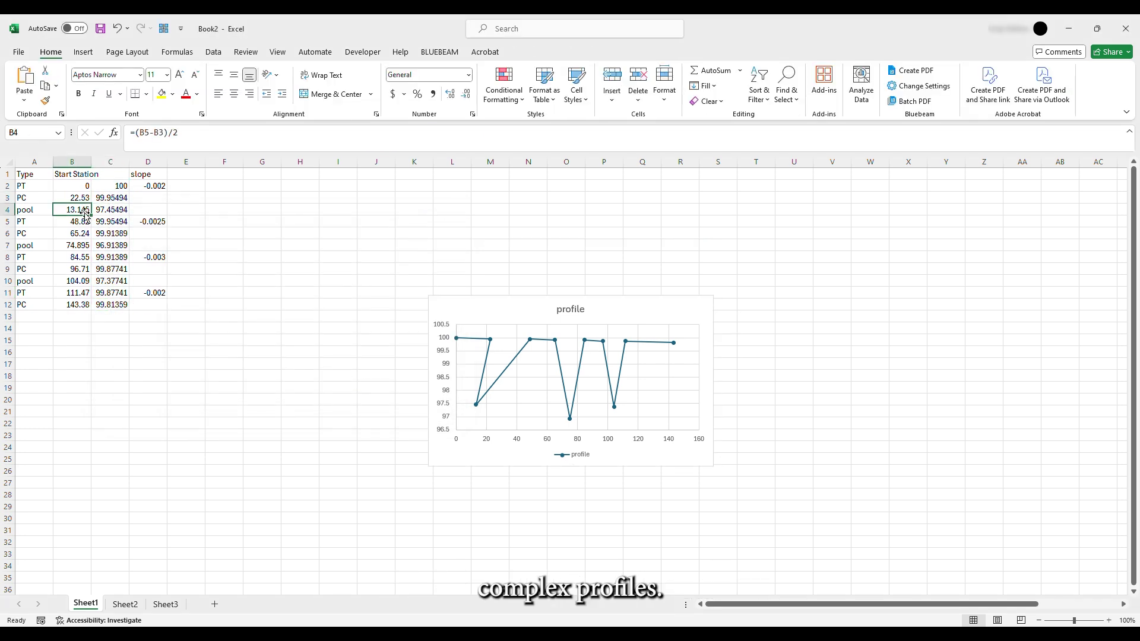
{"action": "left_click", "coordinate": [156, 136]}
{"action": "key", "text": "BackSpace"}
{"action": "type", "text": "+"}
{"action": "key", "text": "Return"}
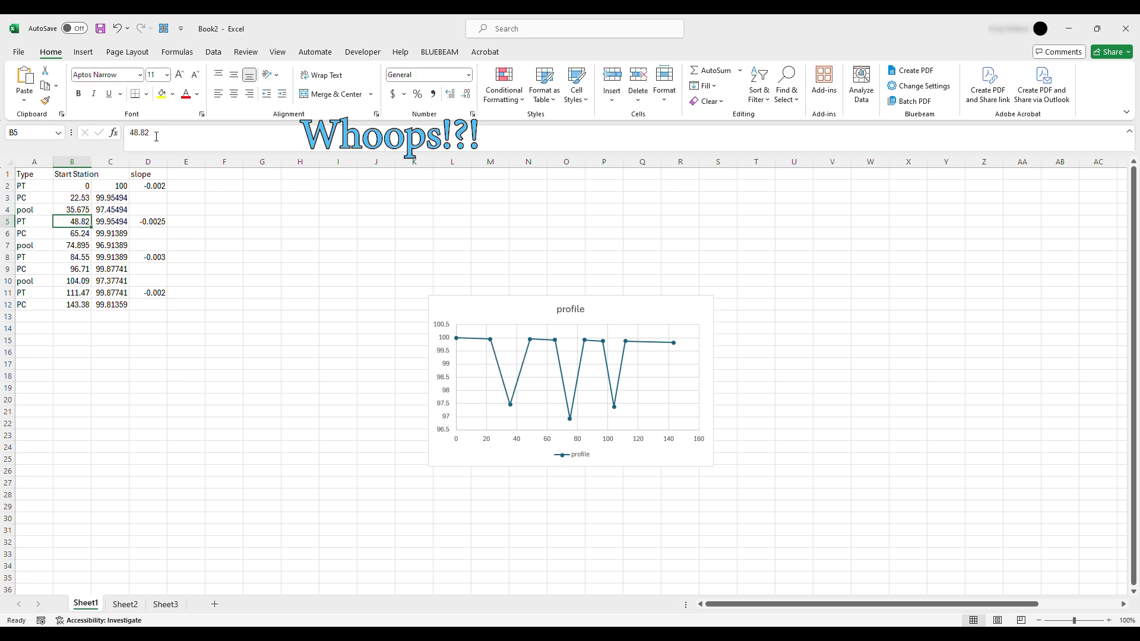
{"action": "left_click", "coordinate": [276, 352]}
Step: Paste B2:C12 as plain values into Sheet2 at A1, then widen and centre columns A and B
{"action": "left_click_drag", "start_coordinate": [77, 187], "coordinate": [108, 309]}
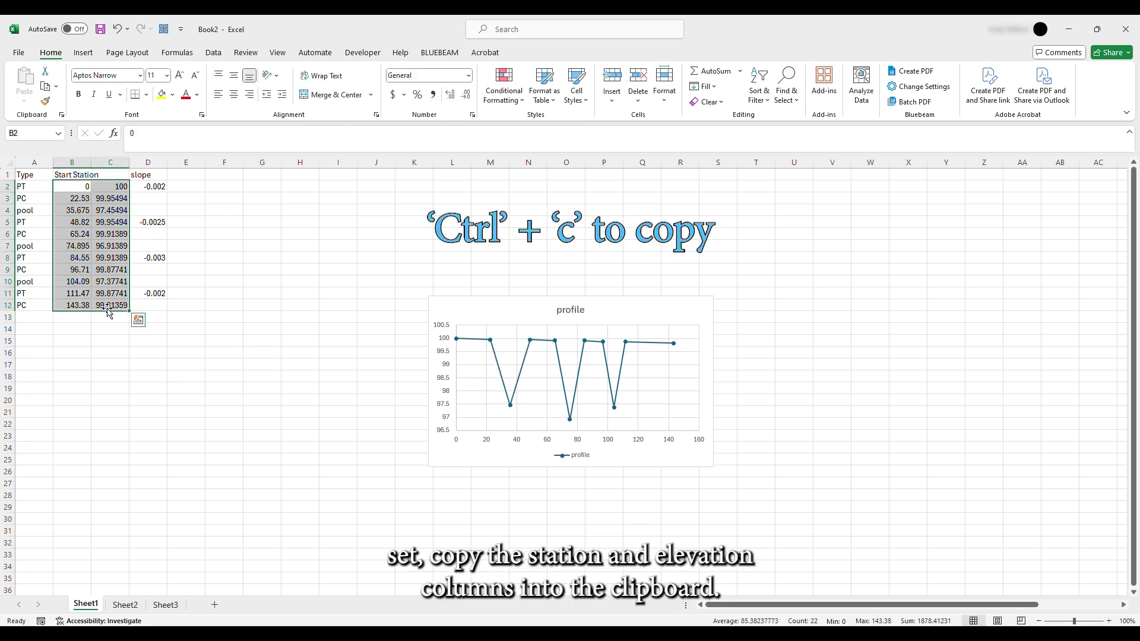
{"action": "key", "text": "ctrl+c"}
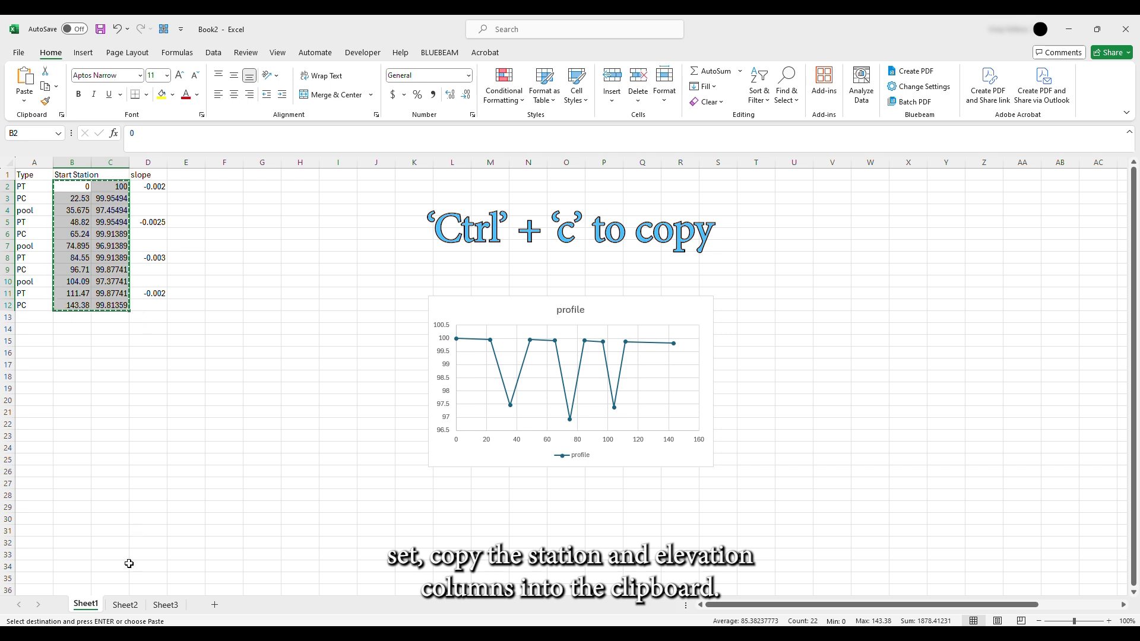
{"action": "left_click", "coordinate": [122, 606]}
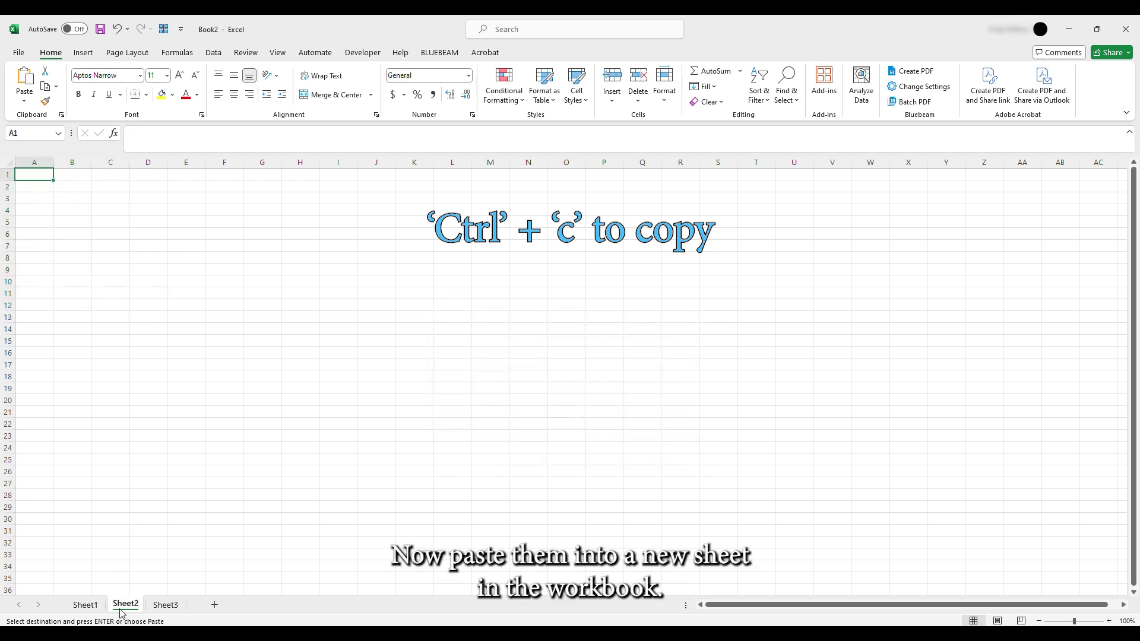
{"action": "right_click", "coordinate": [26, 177]}
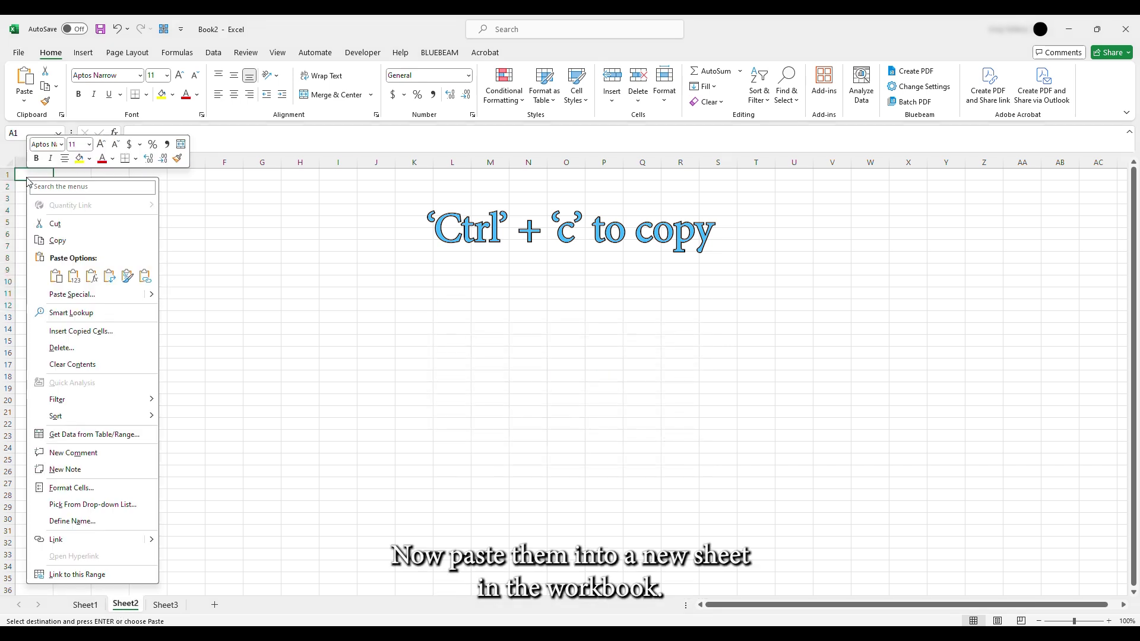
{"action": "left_click", "coordinate": [74, 277]}
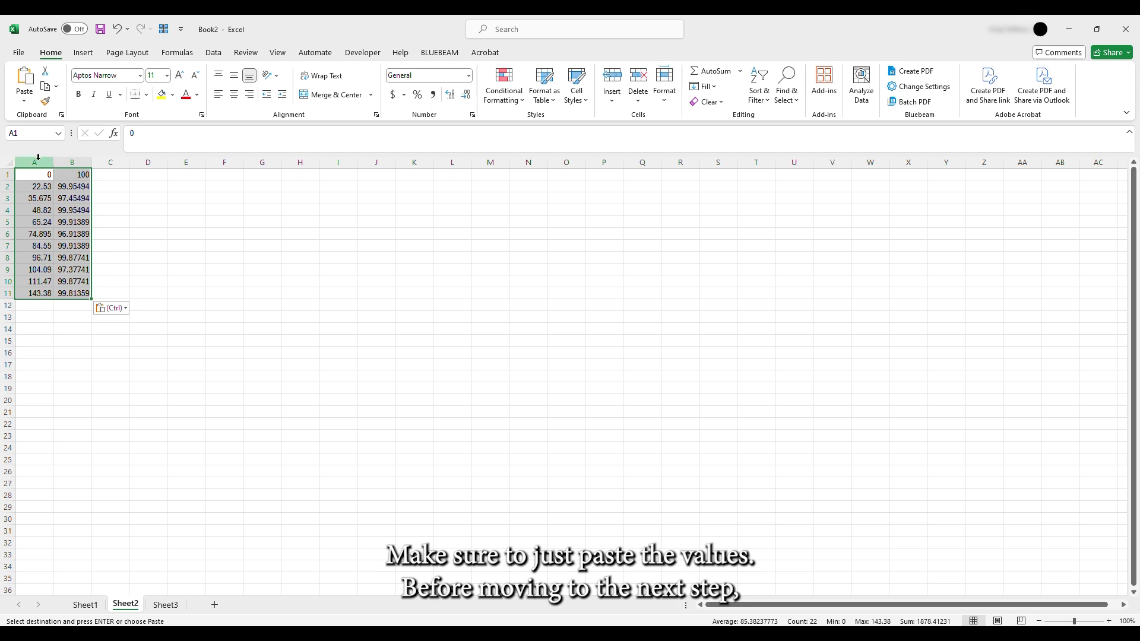
{"action": "left_click_drag", "start_coordinate": [34, 161], "coordinate": [119, 162]}
{"action": "left_click", "coordinate": [234, 95]}
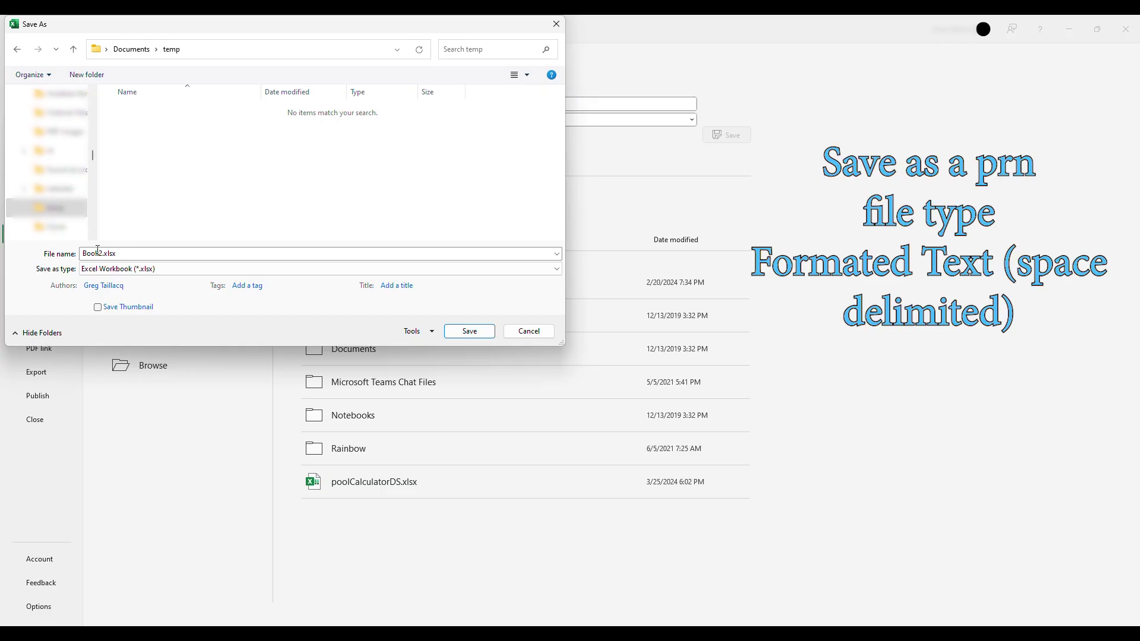
Step: Save the sheet as profile.prn using the Formatted Text (Space delimited) file type
{"action": "double_click", "coordinate": [92, 254]}
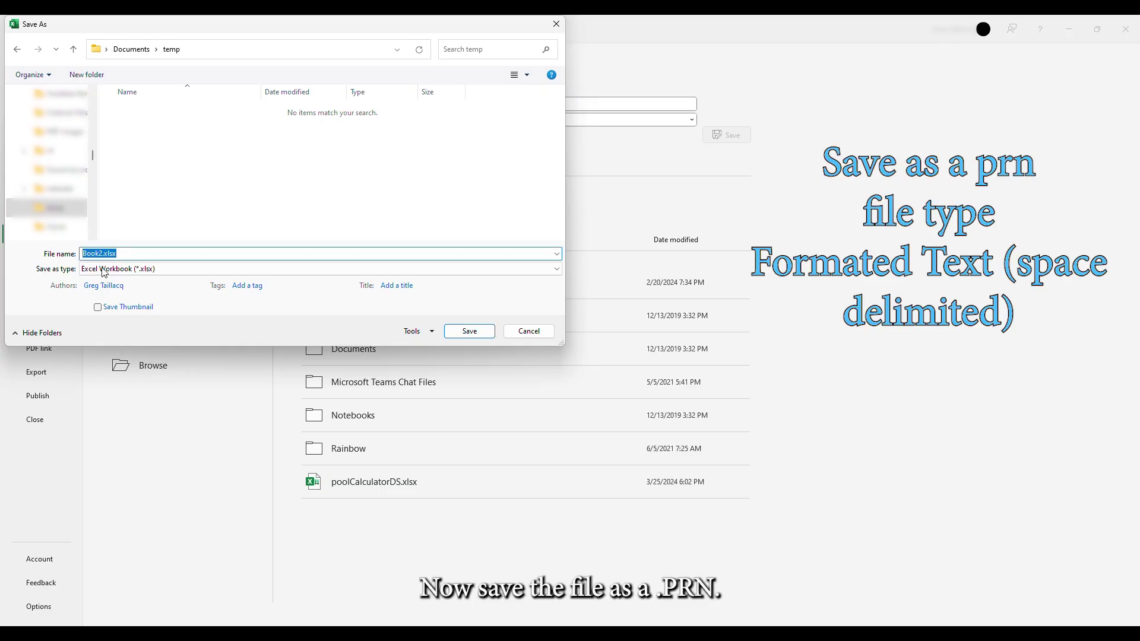
{"action": "left_click", "coordinate": [104, 269]}
{"action": "left_click", "coordinate": [129, 419]}
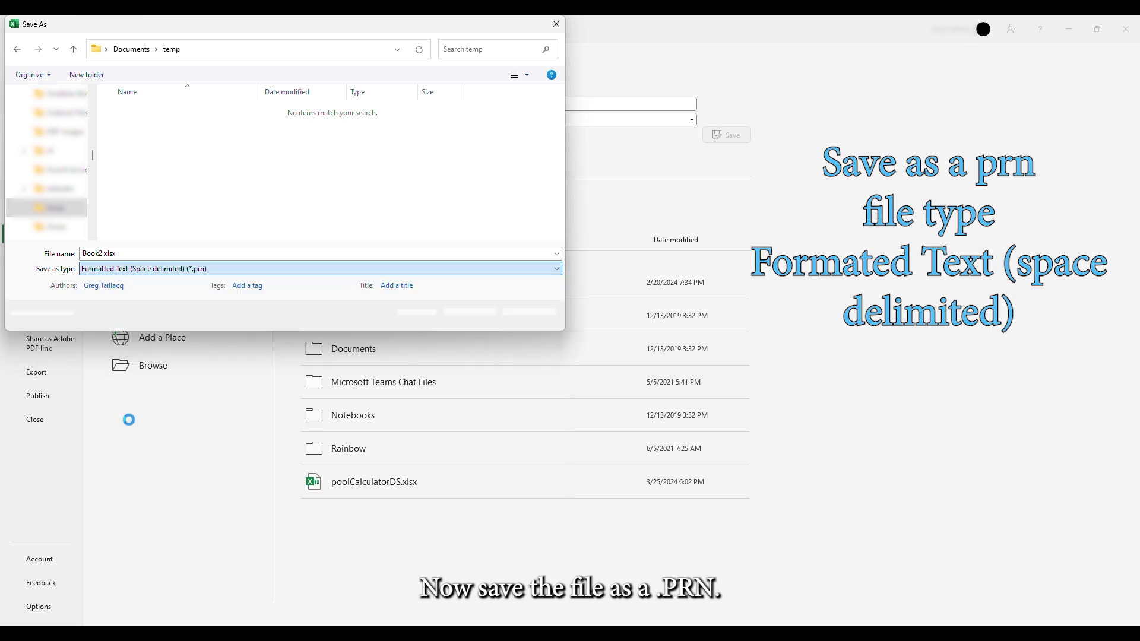
{"action": "double_click", "coordinate": [101, 255]}
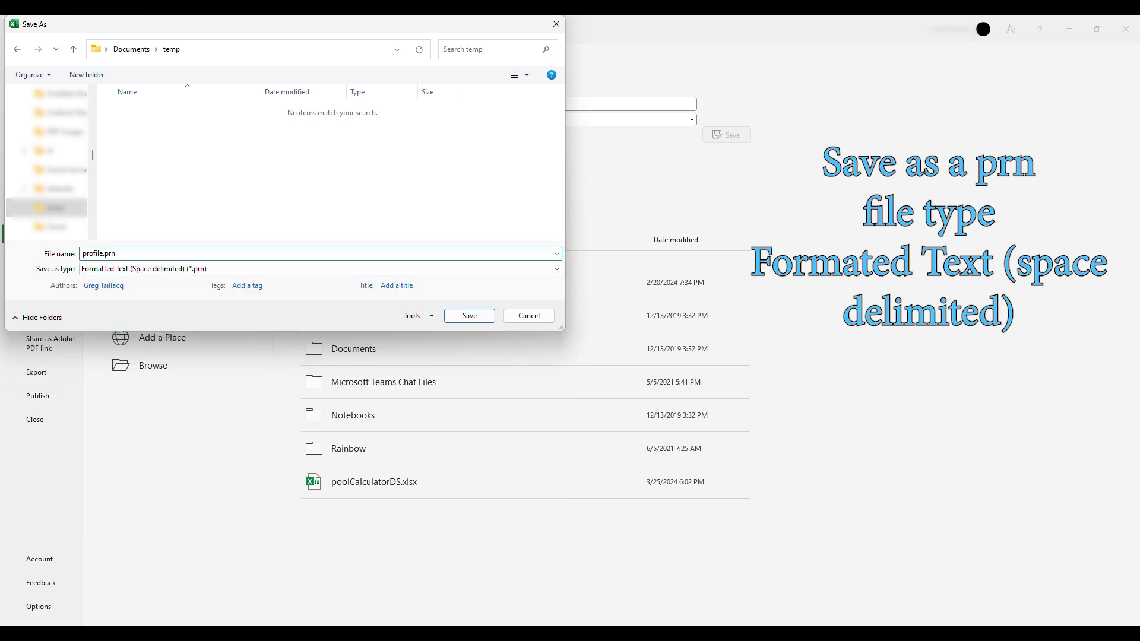
{"action": "type", "text": "profile.prn"}
{"action": "key", "text": "Return"}
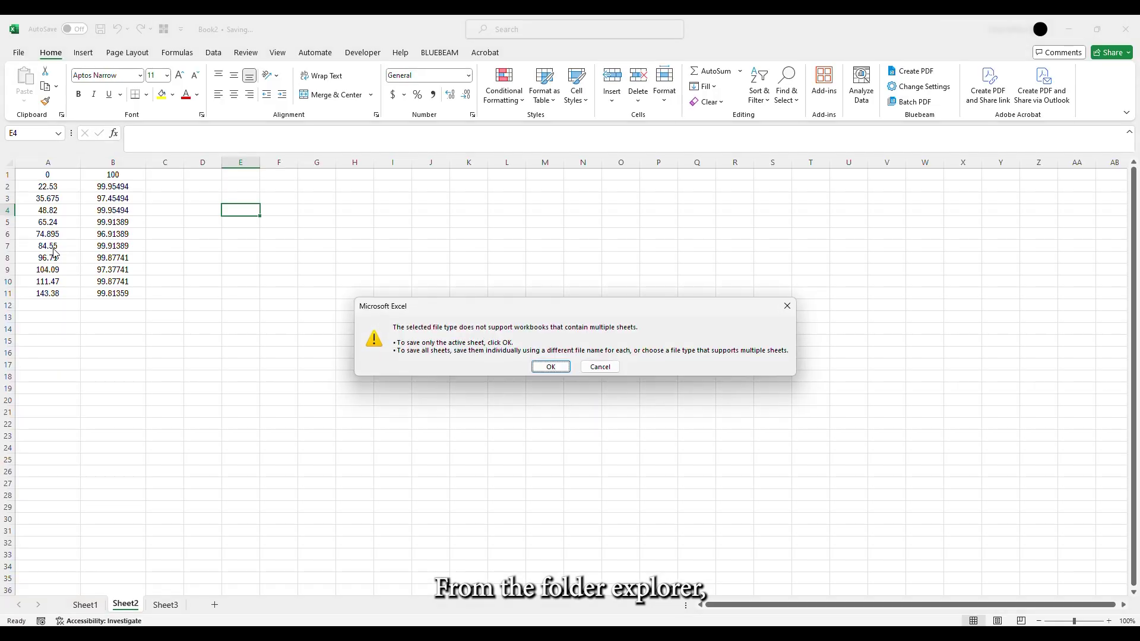
Step: Accept saving only the active sheet, then rename profile.prn to profile.txt
{"action": "left_click", "coordinate": [549, 367]}
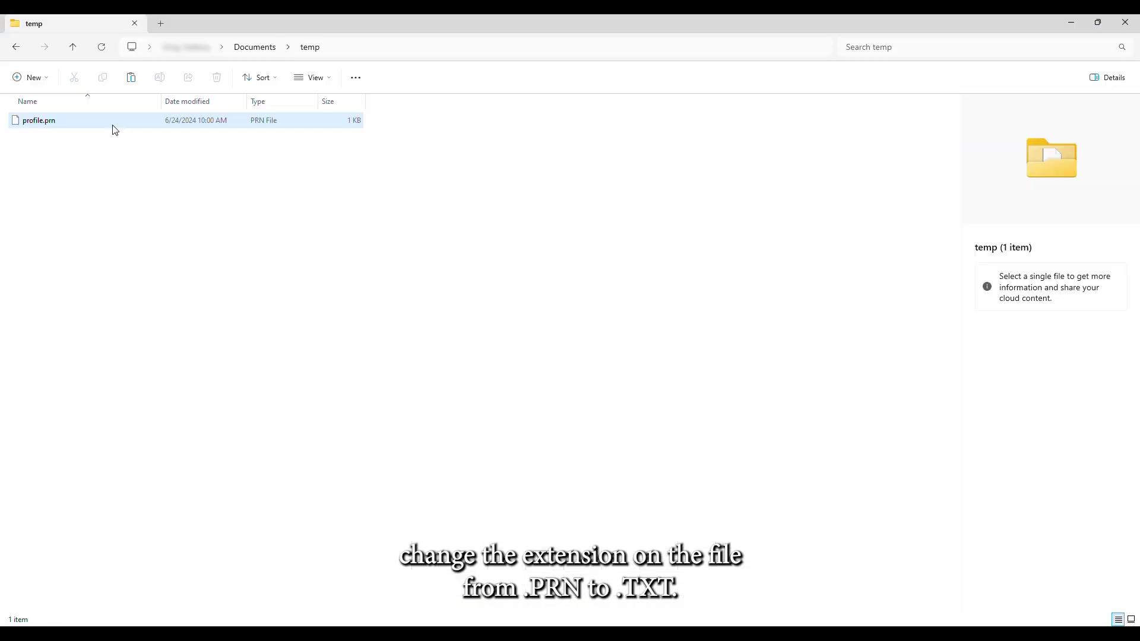
{"action": "left_click", "coordinate": [70, 127]}
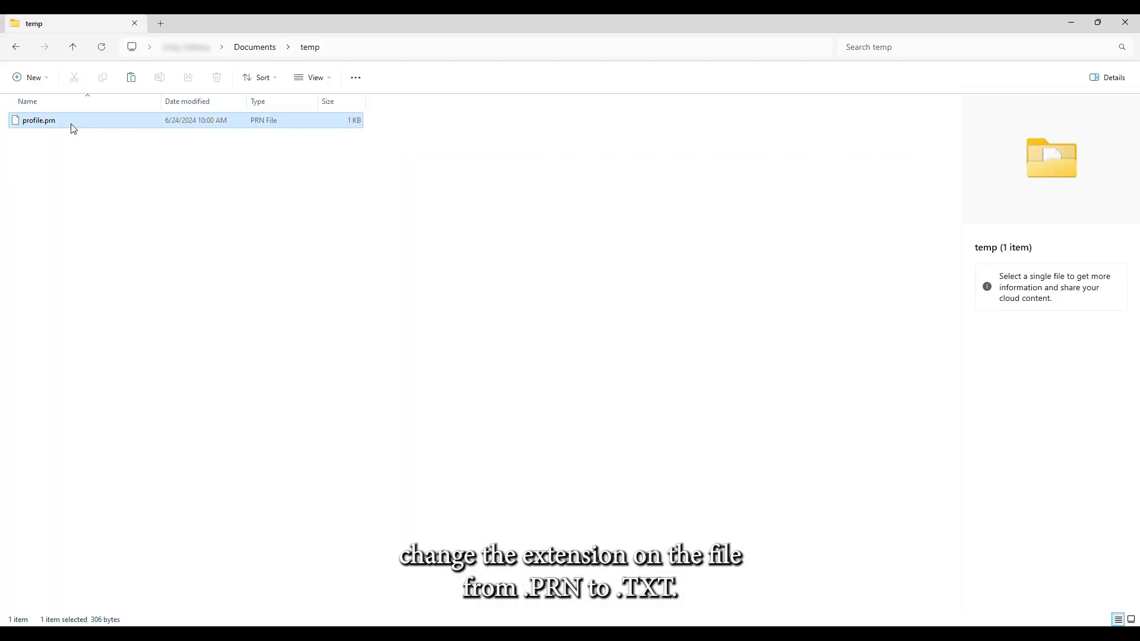
{"action": "left_click", "coordinate": [68, 123]}
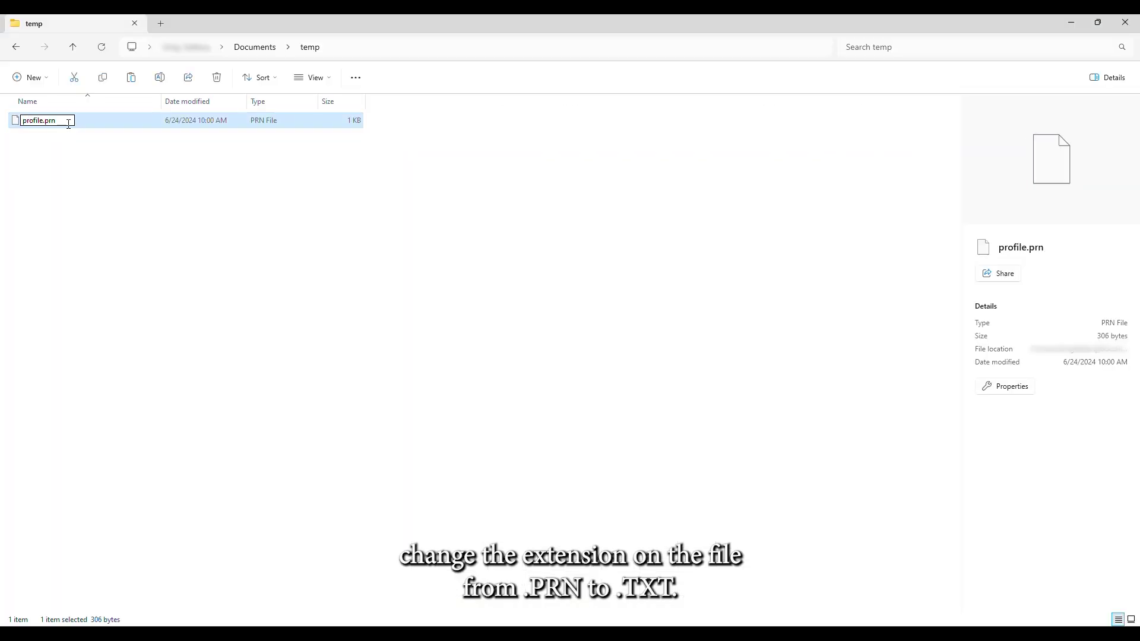
{"action": "key", "text": "BackSpace"}
{"action": "key", "text": "BackSpace"}
{"action": "key", "text": "BackSpace"}
{"action": "type", "text": "txt"}
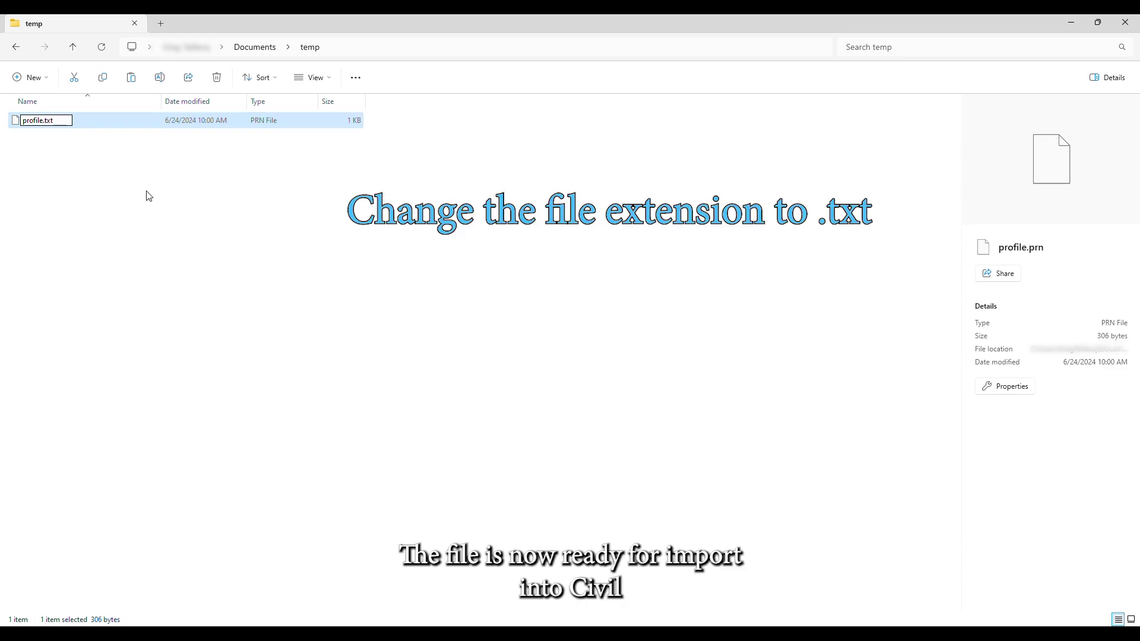
{"action": "key", "text": "Return"}
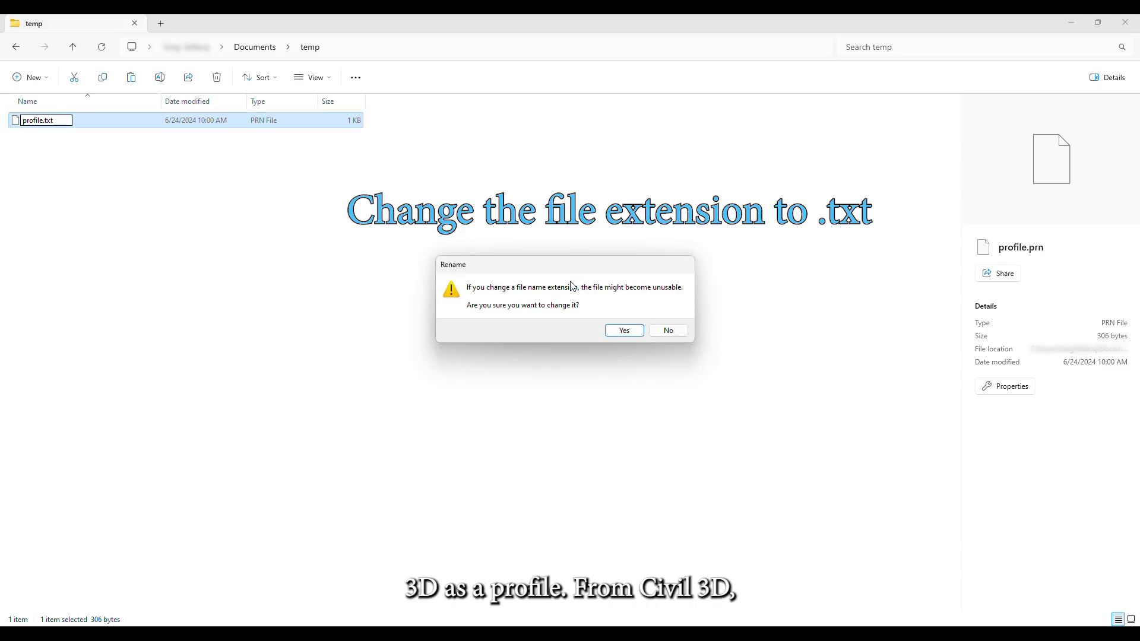
{"action": "left_click", "coordinate": [619, 336]}
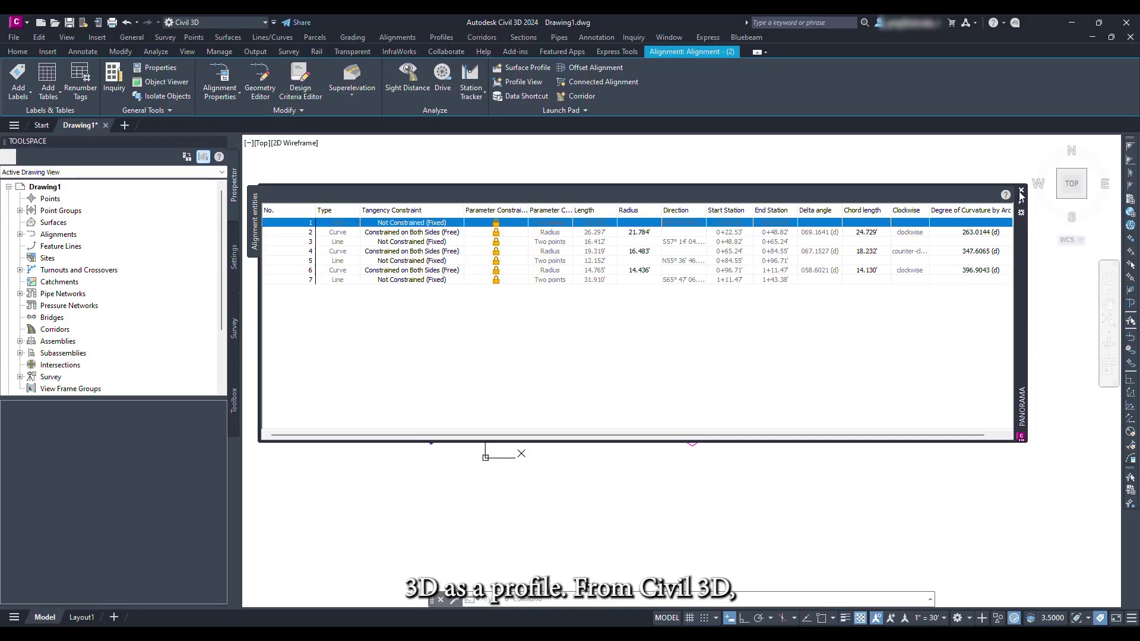
Step: Close the alignment grid and pick profile.txt for Create Profile from File
{"action": "left_click", "coordinate": [1022, 193]}
{"action": "key", "text": "Escape"}
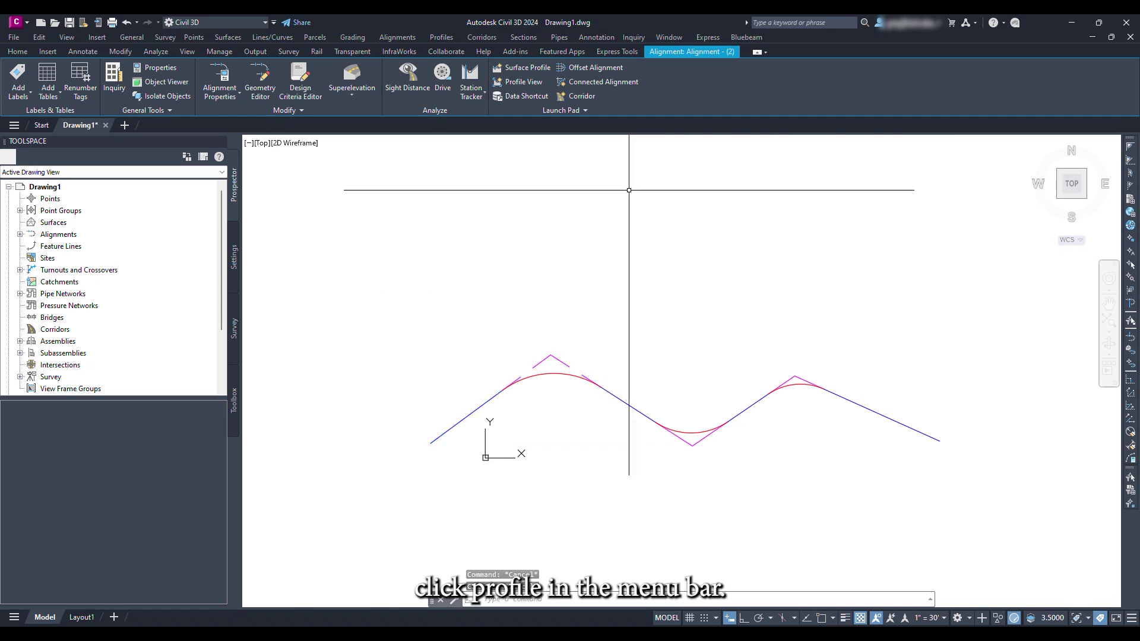
{"action": "left_click", "coordinate": [434, 38]}
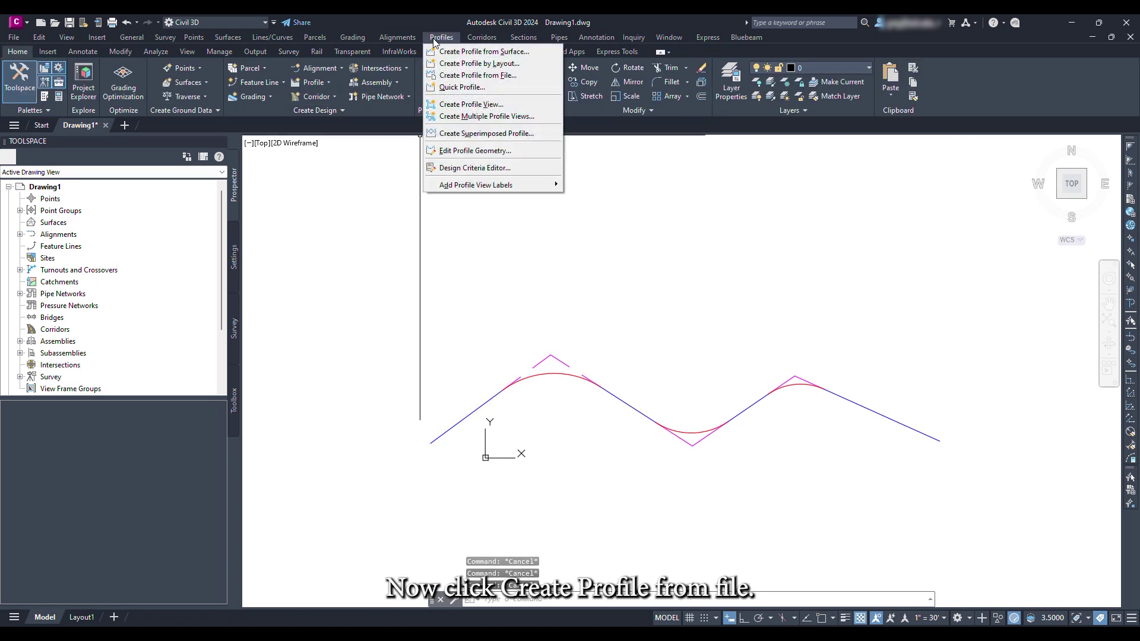
{"action": "left_click", "coordinate": [447, 76]}
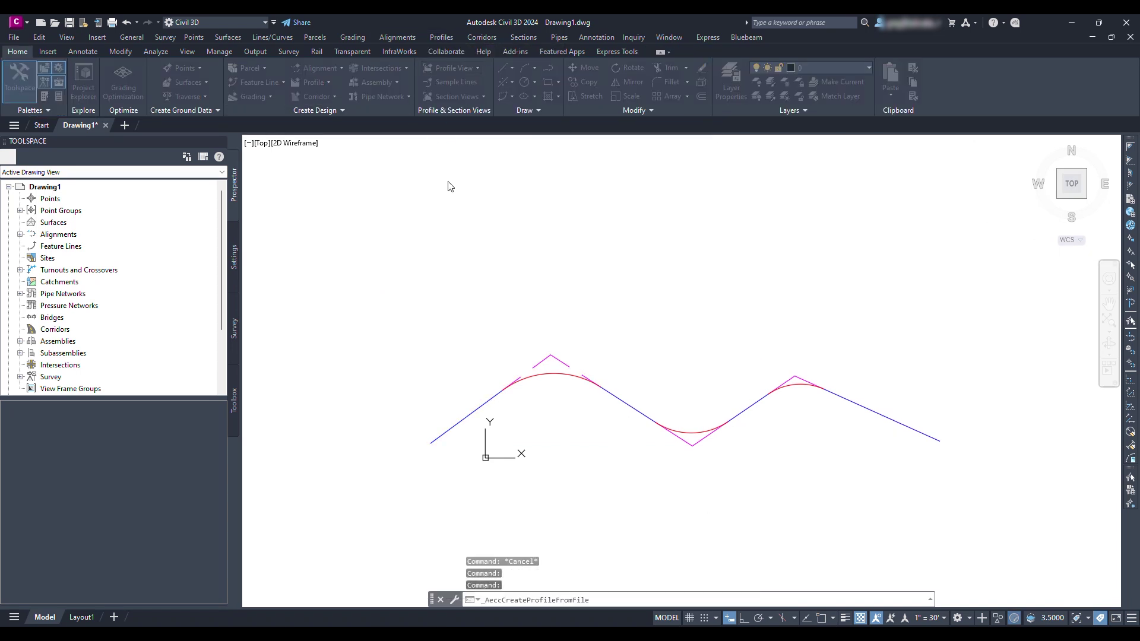
{"action": "left_click", "coordinate": [482, 229]}
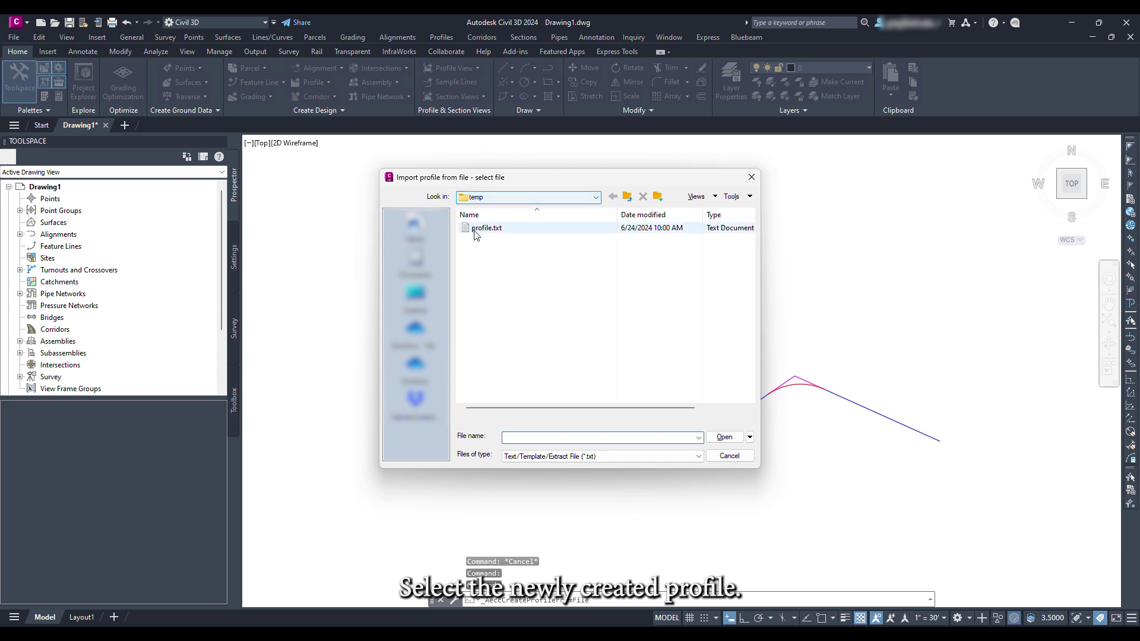
{"action": "left_click", "coordinate": [719, 437]}
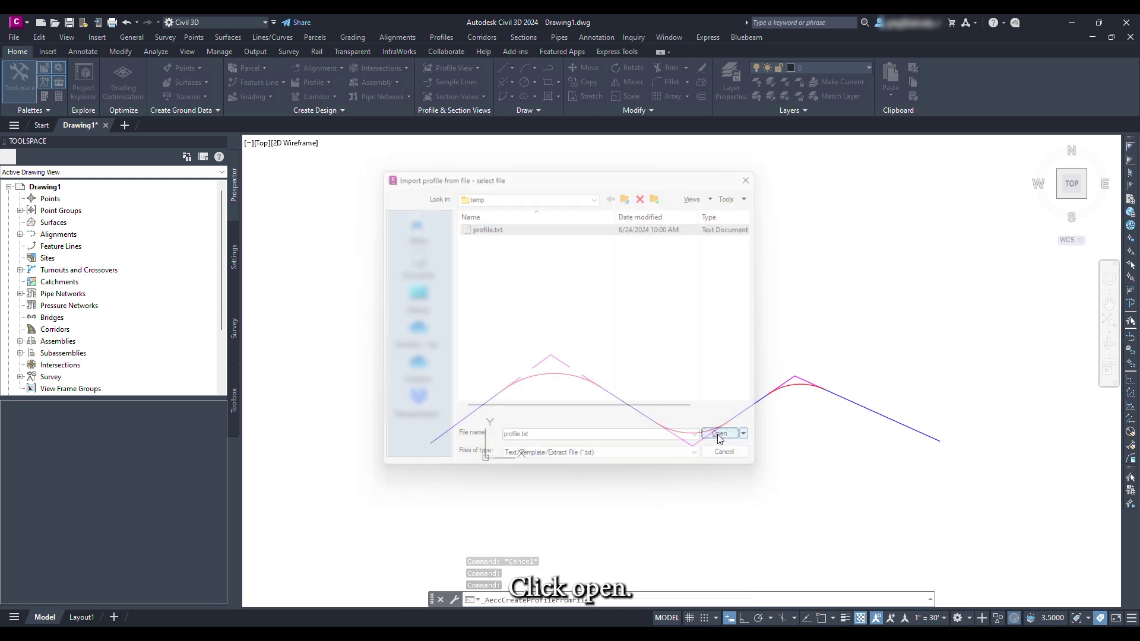
Step: Name the profile tw with style _rvr Thalweg and label set _rvr Line, and create it
{"action": "left_click_drag", "start_coordinate": [548, 225], "coordinate": [328, 221]}
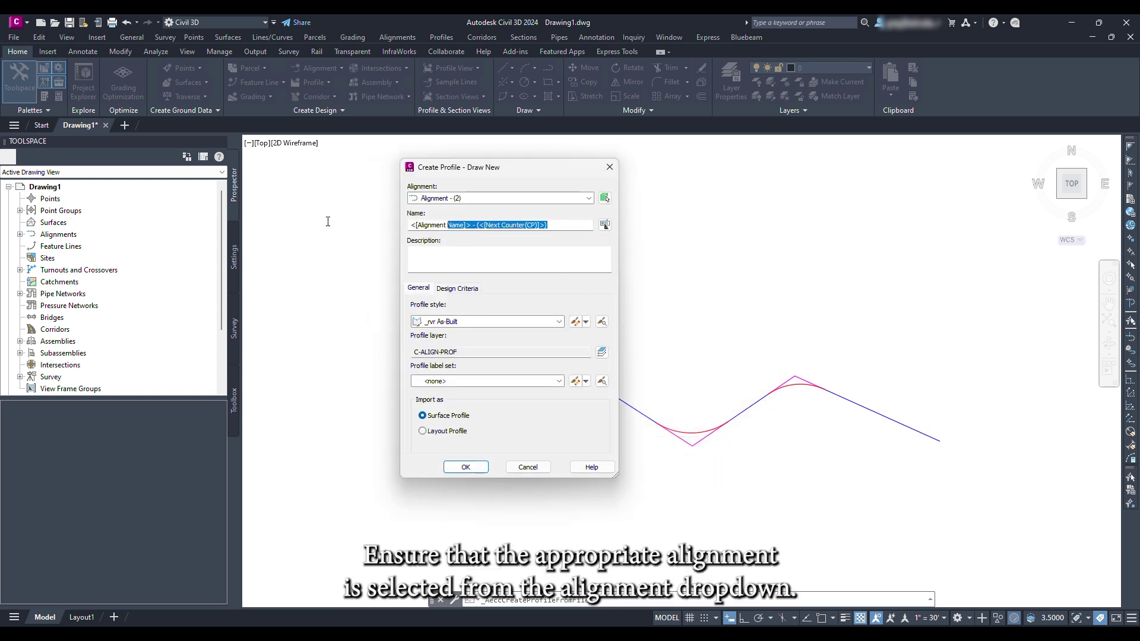
{"action": "type", "text": "tw"}
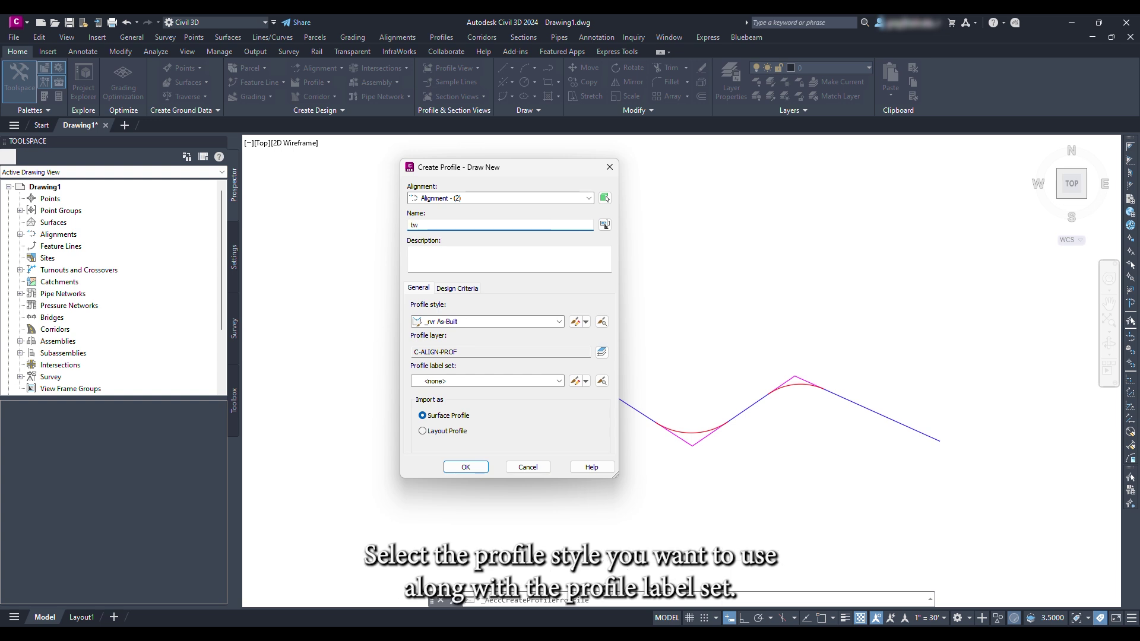
{"action": "left_click", "coordinate": [469, 326]}
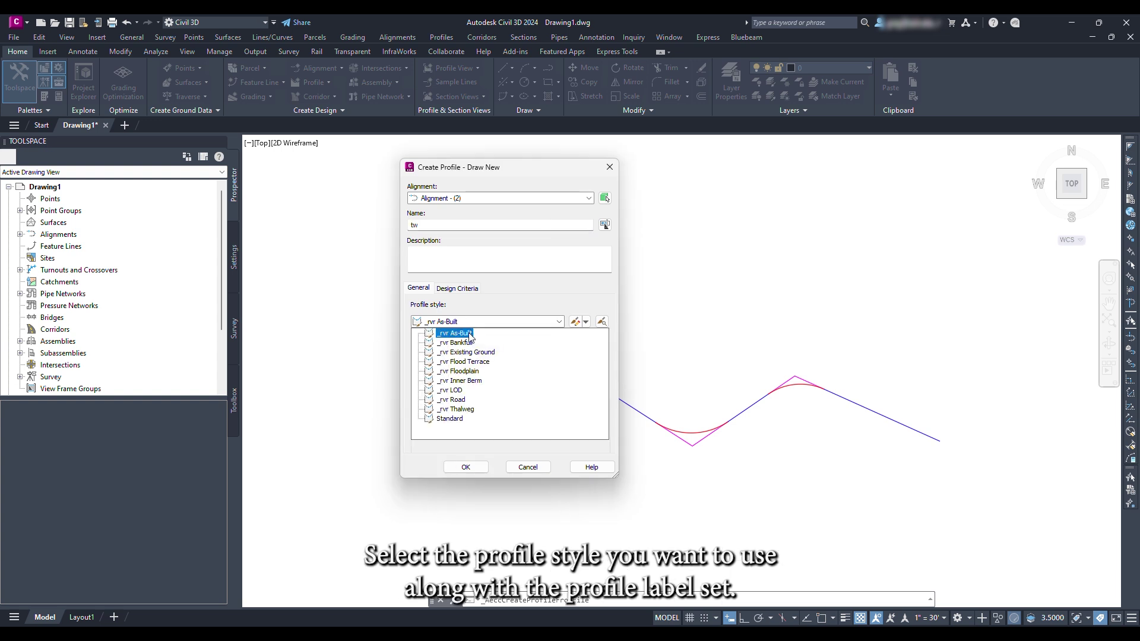
{"action": "left_click", "coordinate": [457, 411]}
{"action": "left_click", "coordinate": [465, 385]}
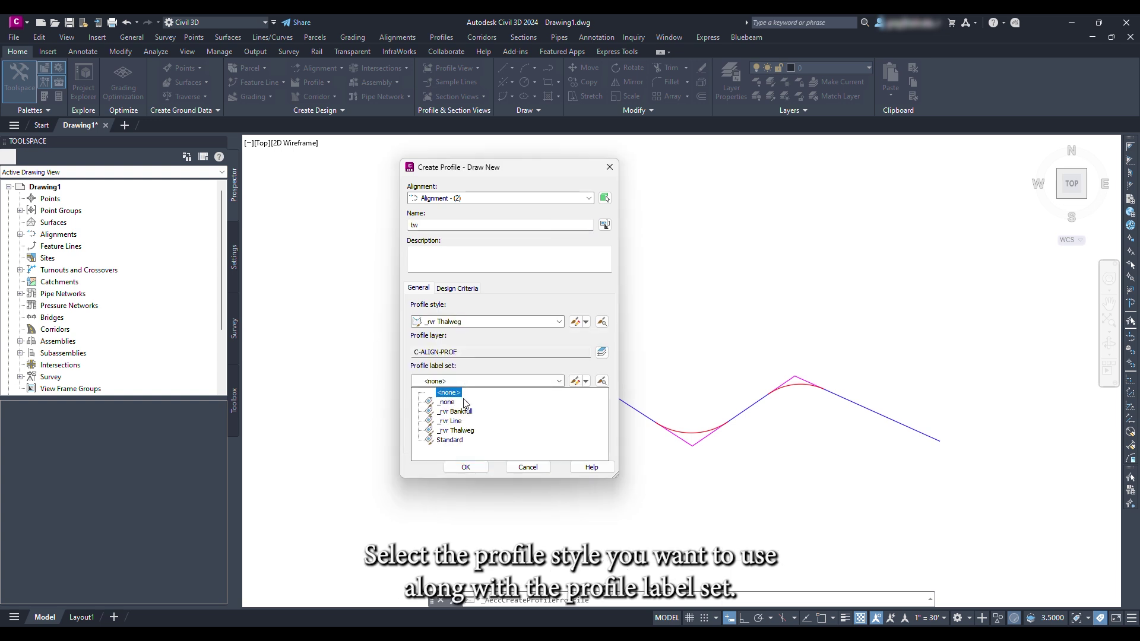
{"action": "left_click", "coordinate": [457, 437]}
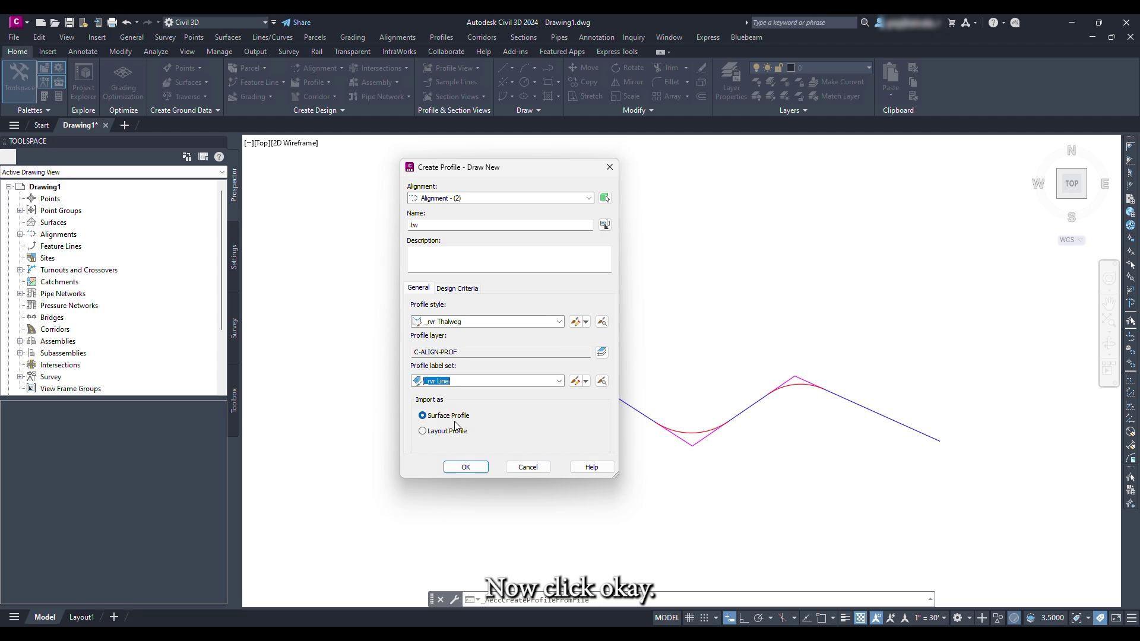
{"action": "left_click", "coordinate": [466, 467]}
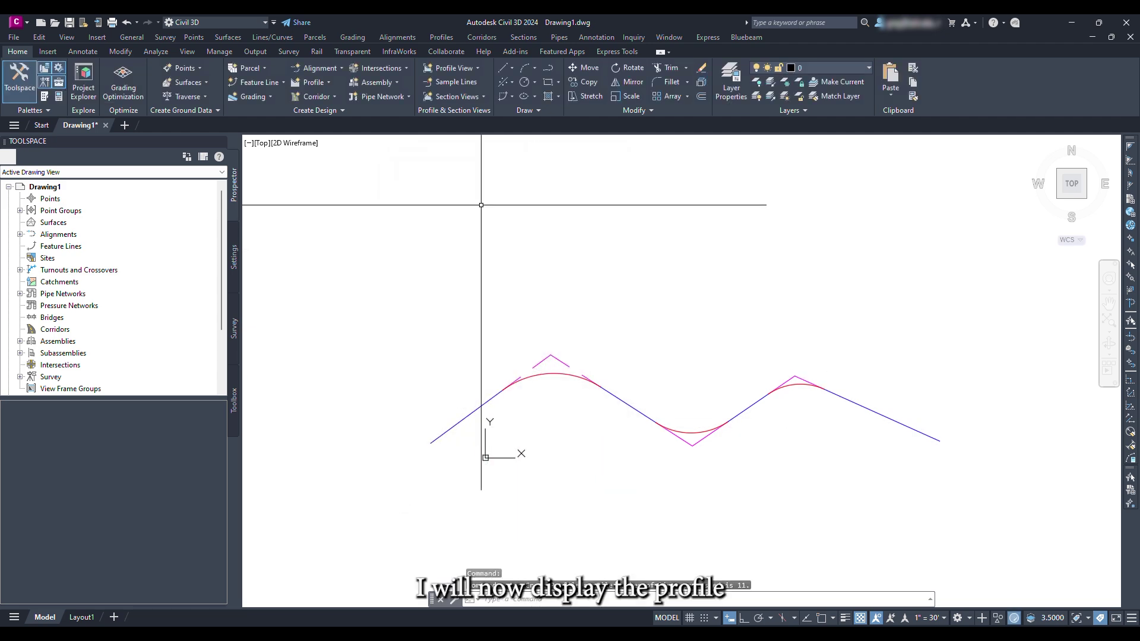
Step: Create and place a profile view using the _rvr 10to1 VEGX (model) style
{"action": "left_click", "coordinate": [441, 37]}
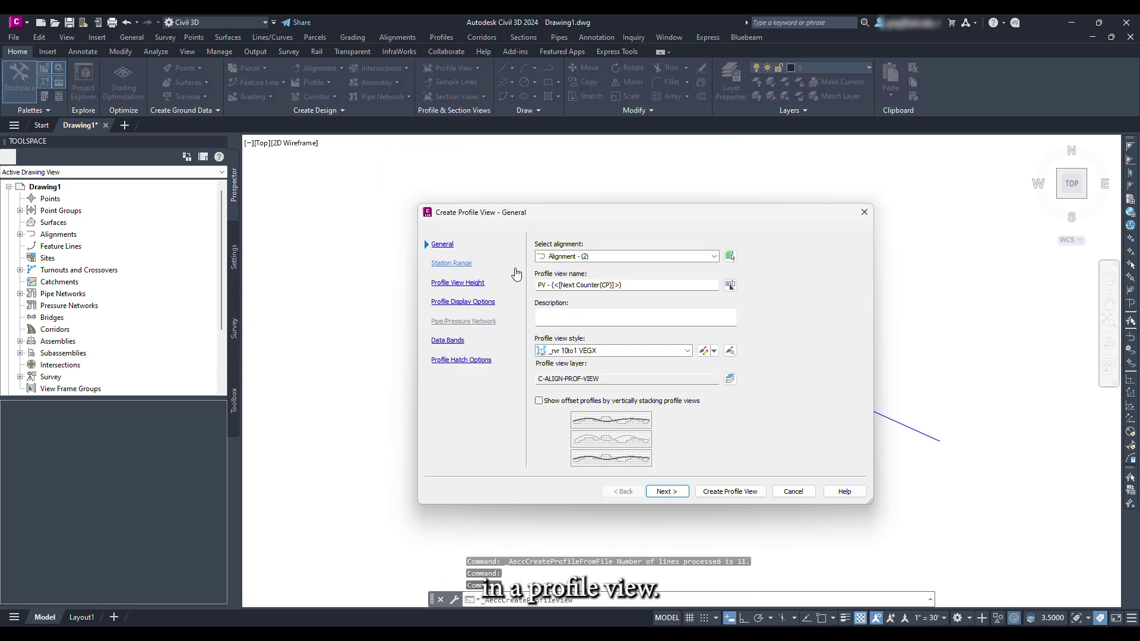
{"action": "left_click", "coordinate": [687, 351]}
{"action": "left_click", "coordinate": [594, 362]}
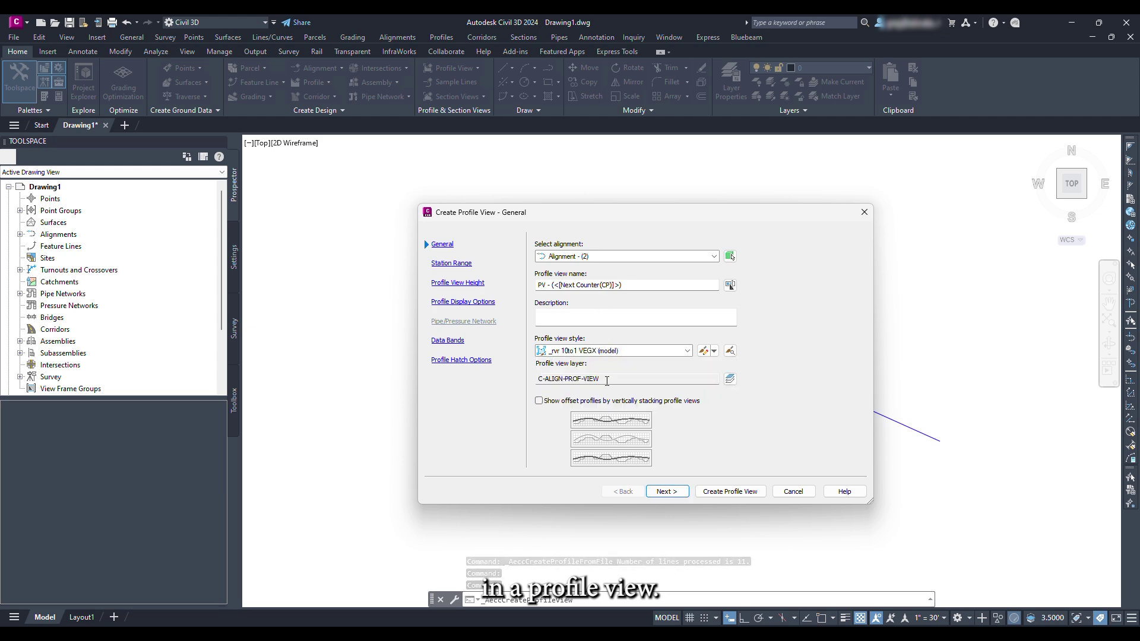
{"action": "left_click", "coordinate": [667, 492]}
{"action": "left_click", "coordinate": [667, 492]}
{"action": "left_click", "coordinate": [667, 492]}
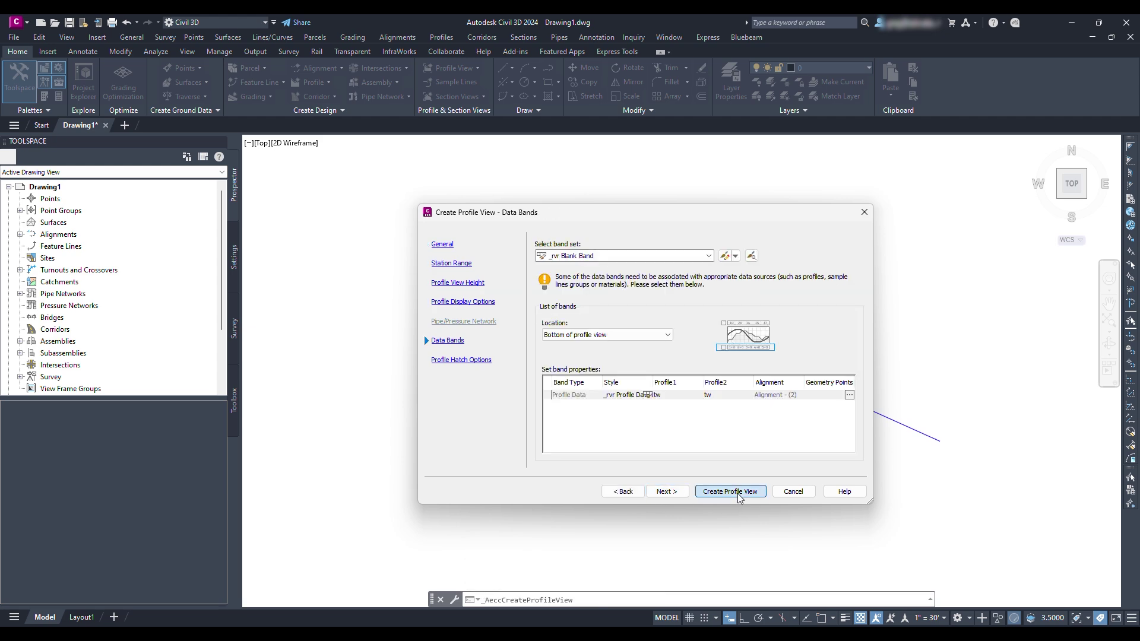
{"action": "left_click", "coordinate": [735, 492]}
{"action": "left_click", "coordinate": [797, 394]}
{"action": "middle_click_drag", "start_coordinate": [797, 395], "coordinate": [554, 428]}
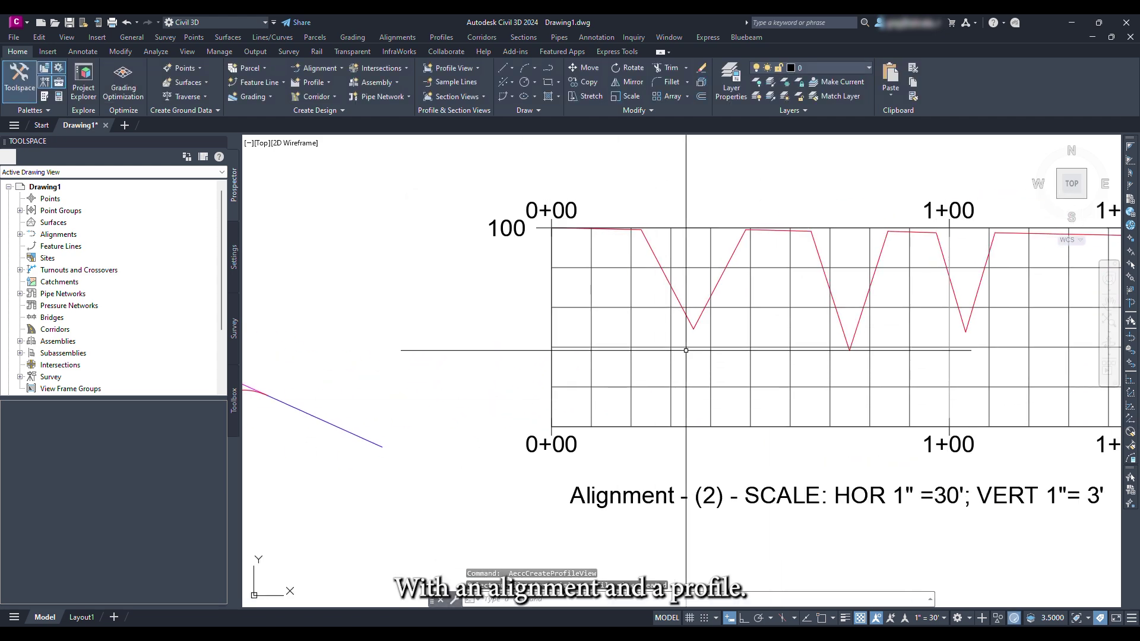
{"action": "scroll", "coordinate": [591, 339], "scroll_direction": "down", "scroll_amount": 3}
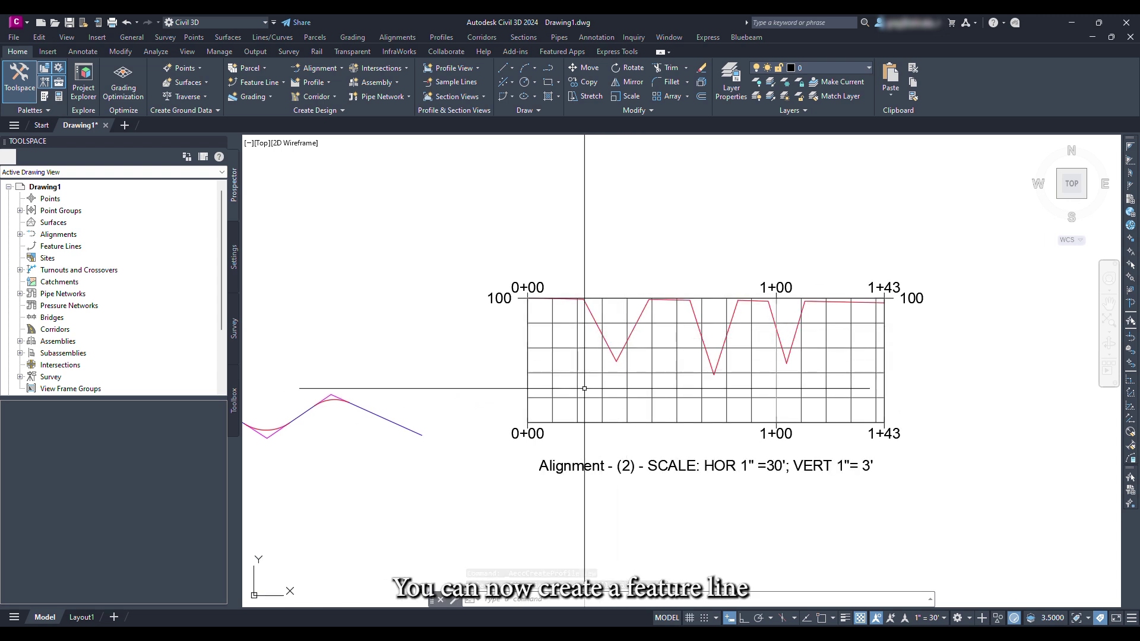
{"action": "middle_click_drag", "start_coordinate": [438, 419], "coordinate": [554, 425]}
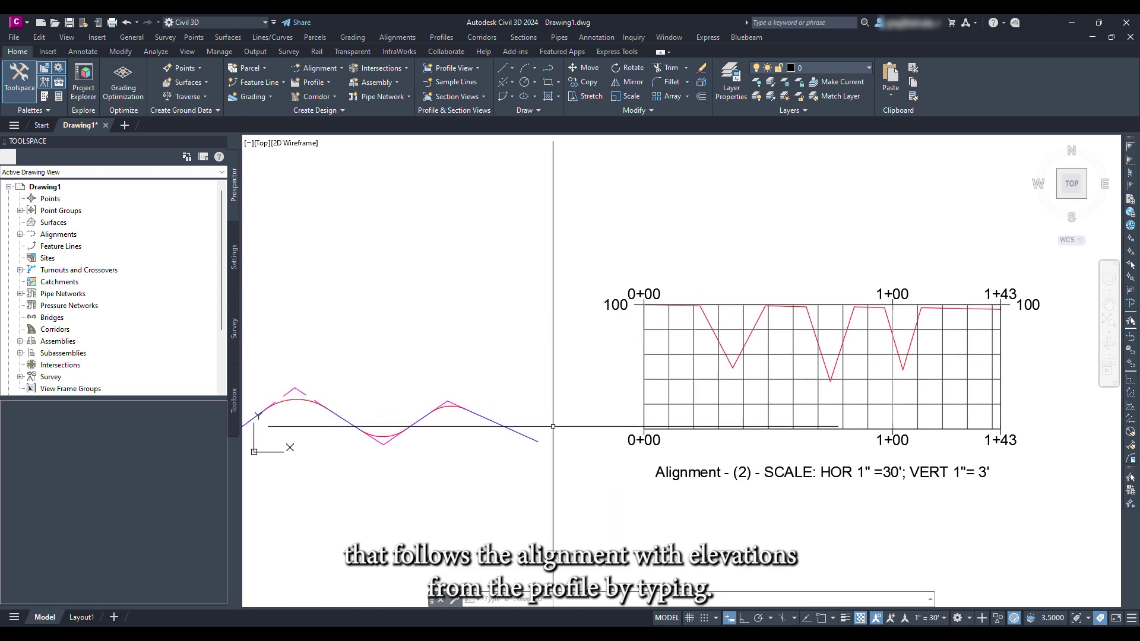
Step: Run CREATEFEATURELINEFROMALIGN on Alignment - (2) using tw profile elevations, then select the new feature line
{"action": "type", "text": "crea"}
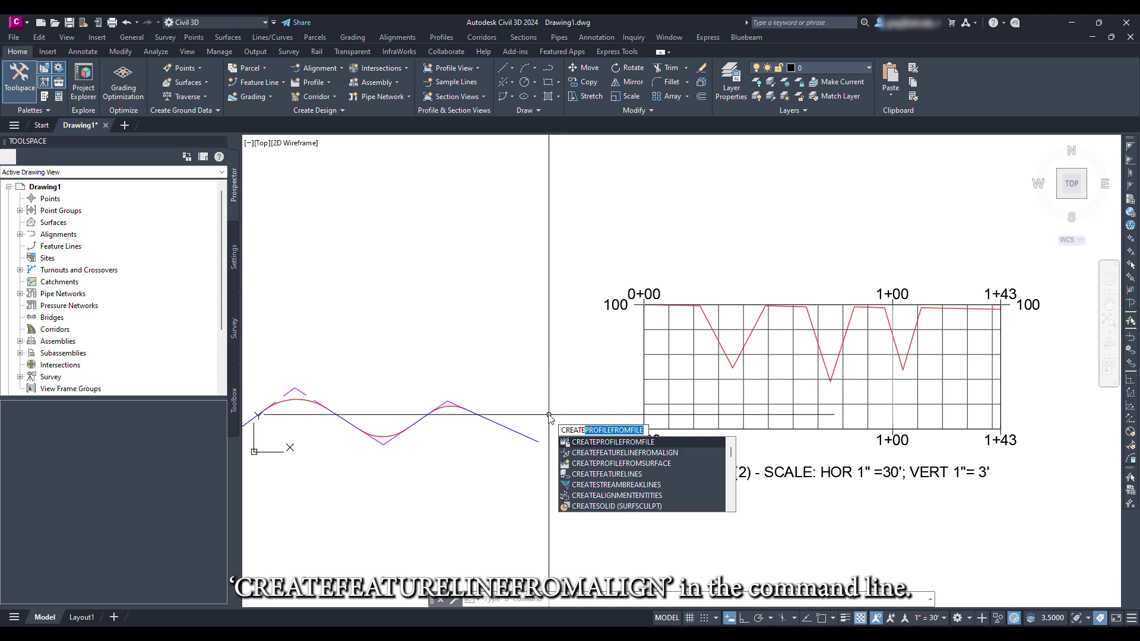
{"action": "left_click", "coordinate": [602, 454]}
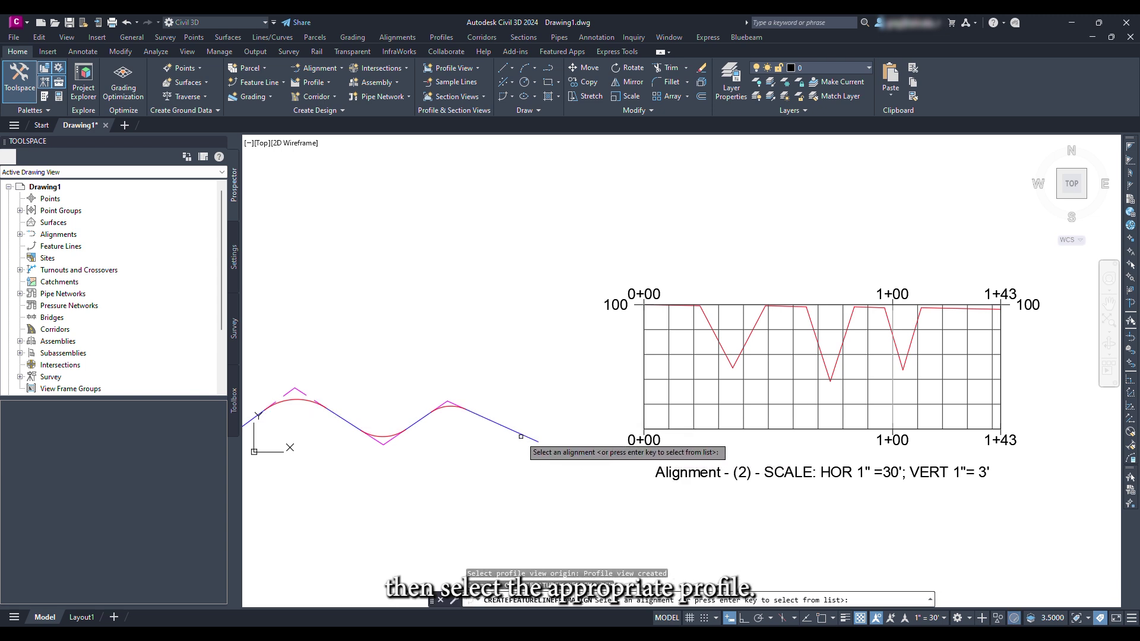
{"action": "left_click", "coordinate": [521, 437]}
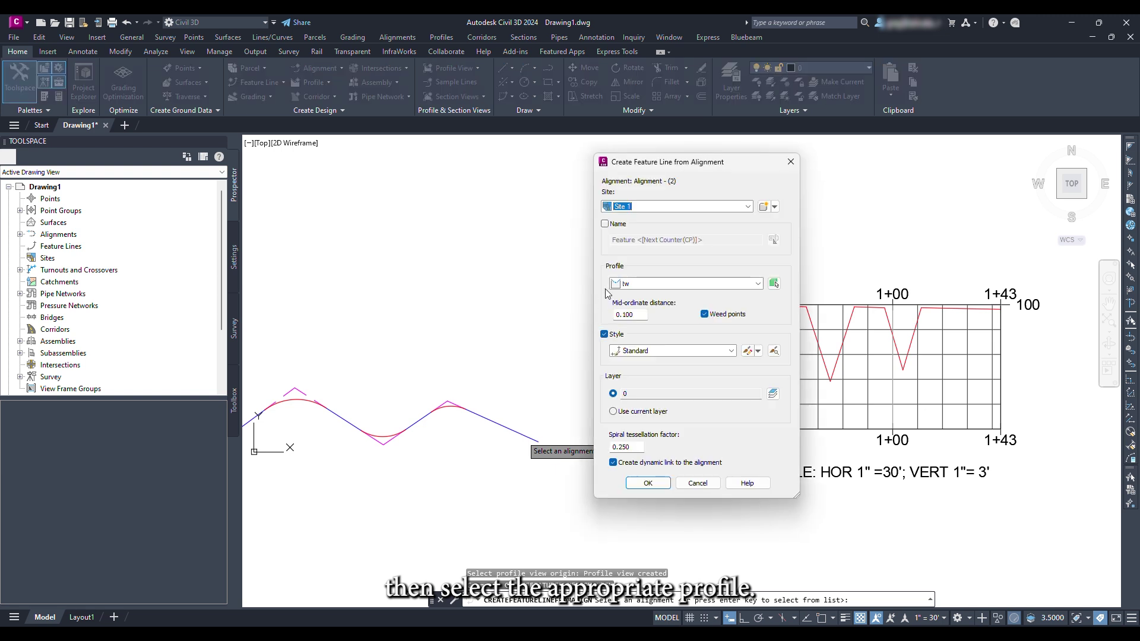
{"action": "left_click", "coordinate": [649, 484]}
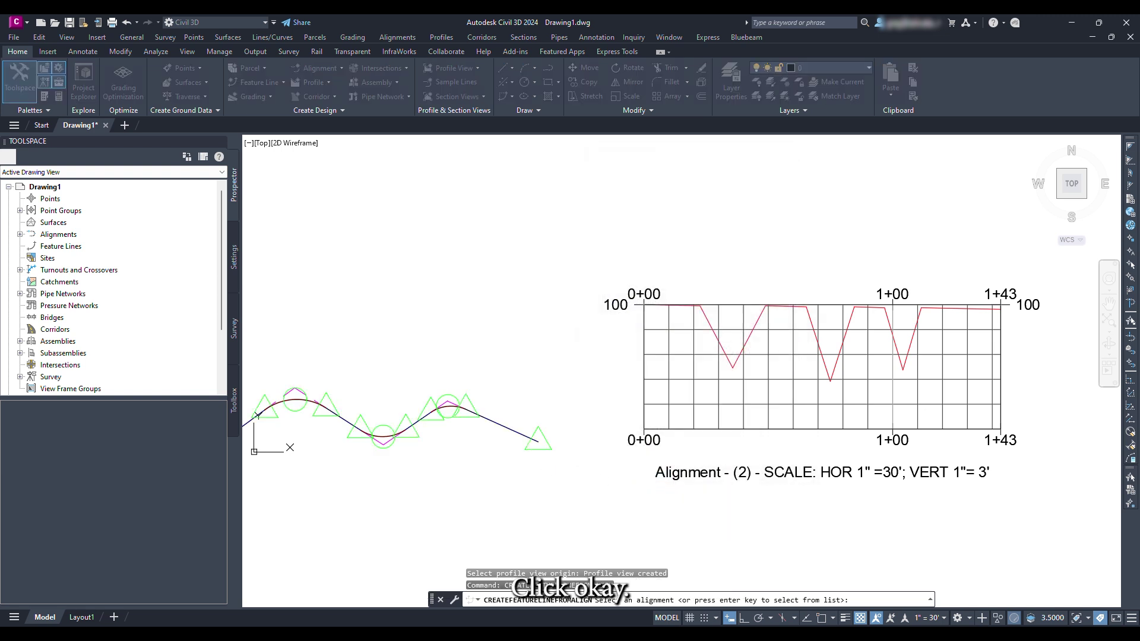
{"action": "left_click", "coordinate": [499, 423]}
{"action": "left_click", "coordinate": [547, 466]}
{"action": "middle_click_drag", "start_coordinate": [583, 386], "coordinate": [693, 385]}
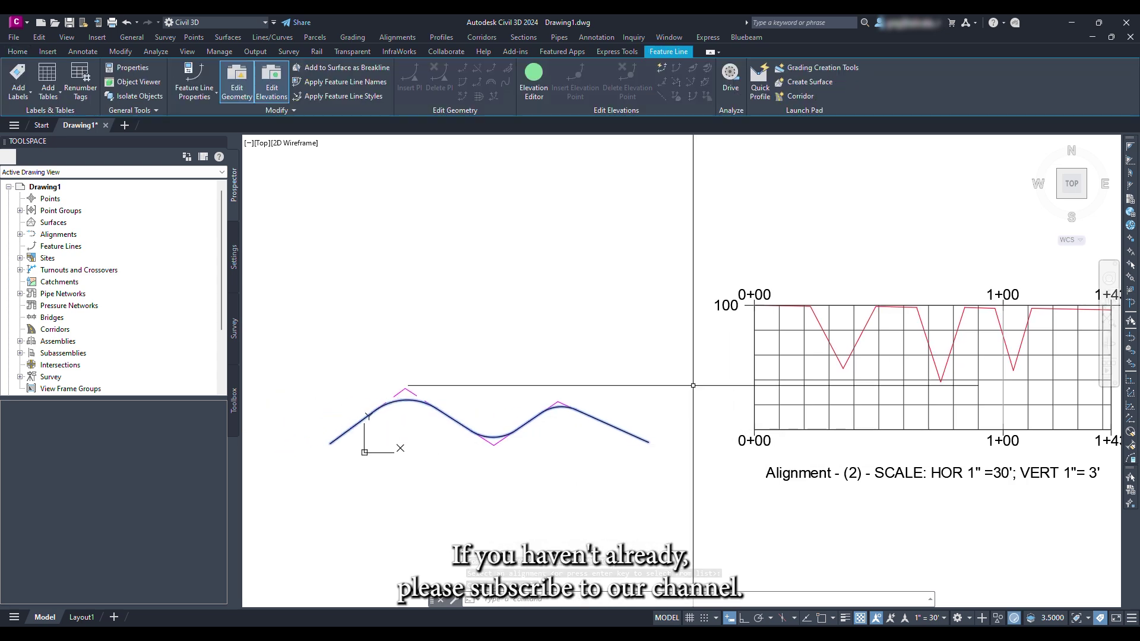
{"action": "scroll", "coordinate": [830, 326], "scroll_direction": "up", "scroll_amount": 3}
Step: In the PV - (1) properties, switch the elevation range to user-specified height and edit the maximum
{"action": "scroll", "coordinate": [829, 326], "scroll_direction": "down", "scroll_amount": 3}
{"action": "key", "text": "Escape"}
{"action": "middle_click_drag", "start_coordinate": [766, 359], "coordinate": [579, 363]}
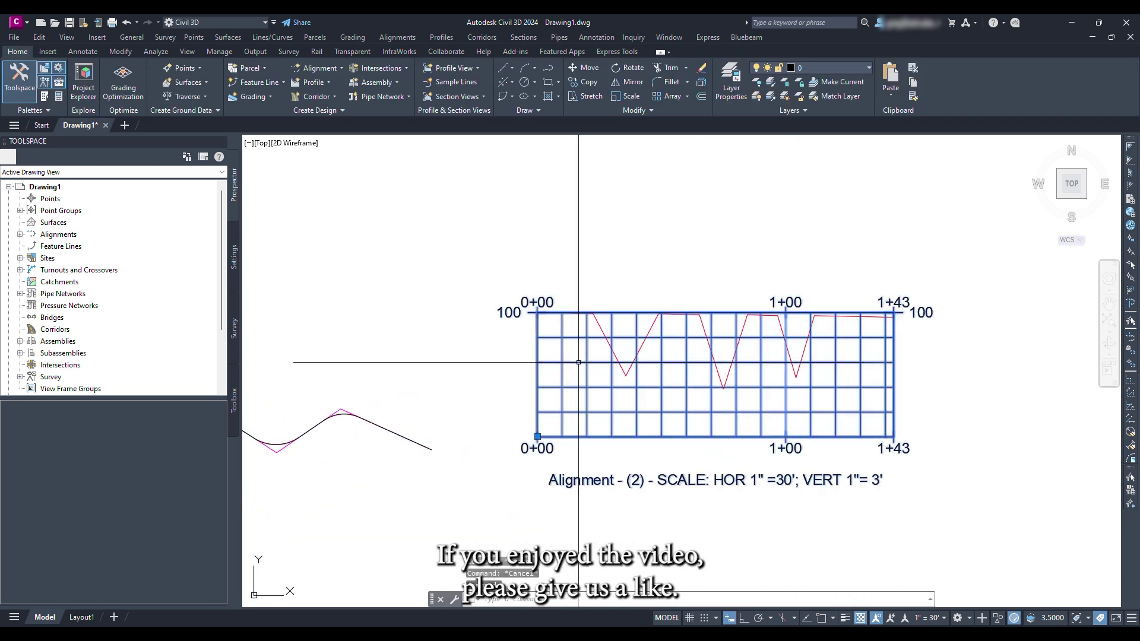
{"action": "double_click", "coordinate": [578, 362]}
{"action": "left_click", "coordinate": [573, 159]}
{"action": "left_click", "coordinate": [508, 230]}
{"action": "double_click", "coordinate": [740, 229]}
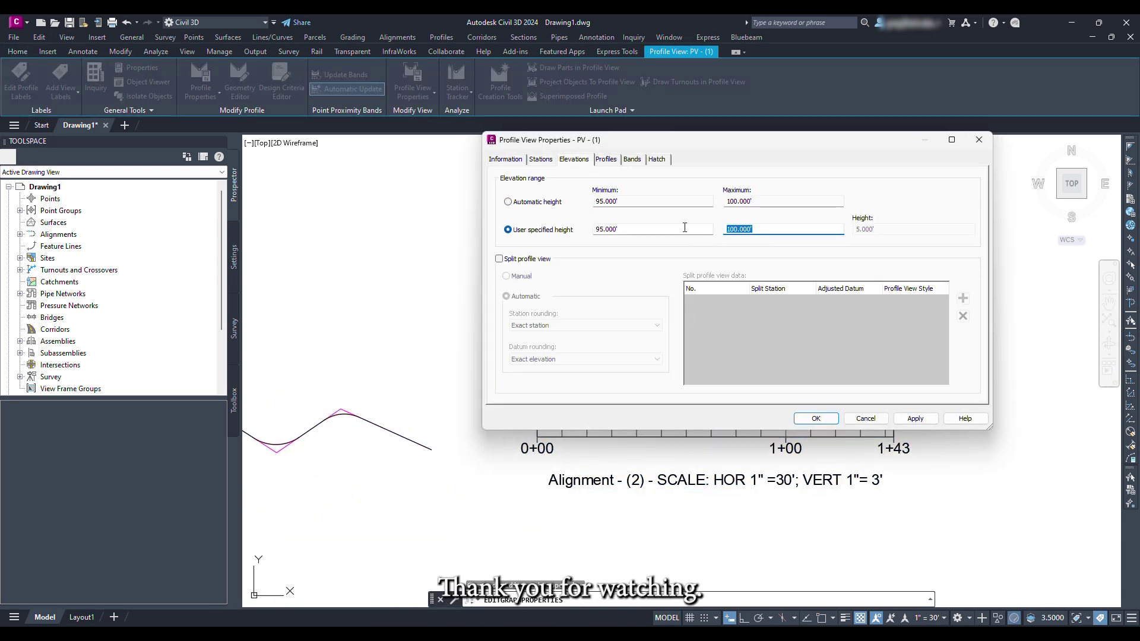